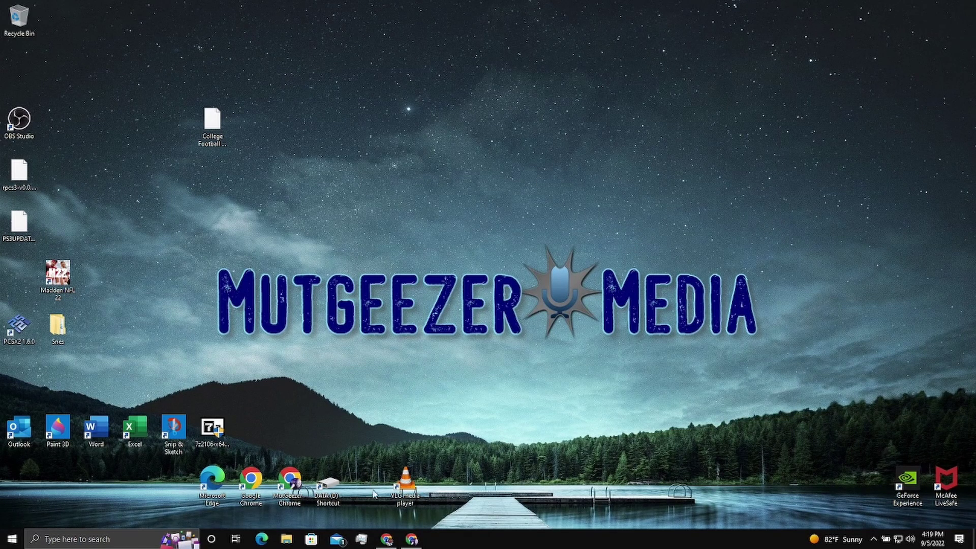
# Switch to Chrome and open the 7-Zip download page from the 7zip search results.
pyautogui.click(416, 542)
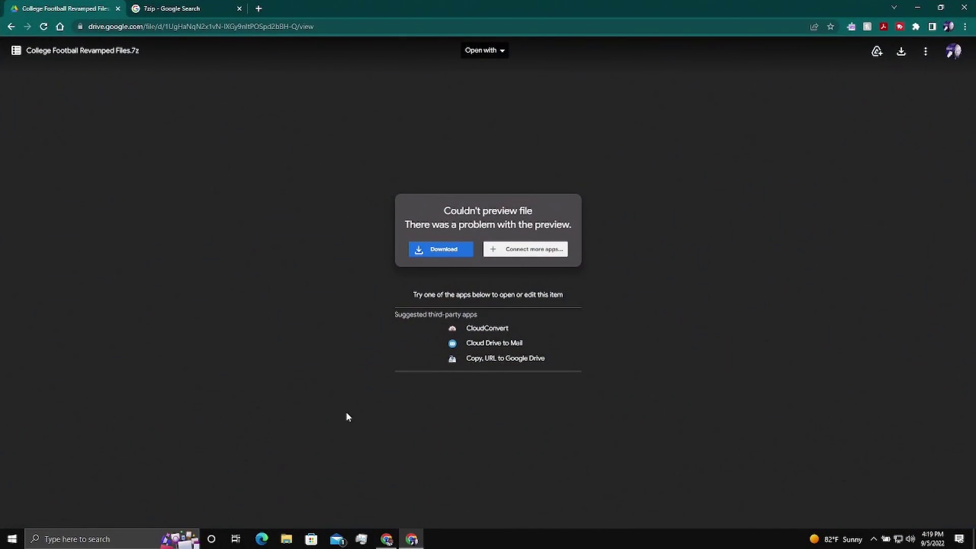
pyautogui.click(193, 8)
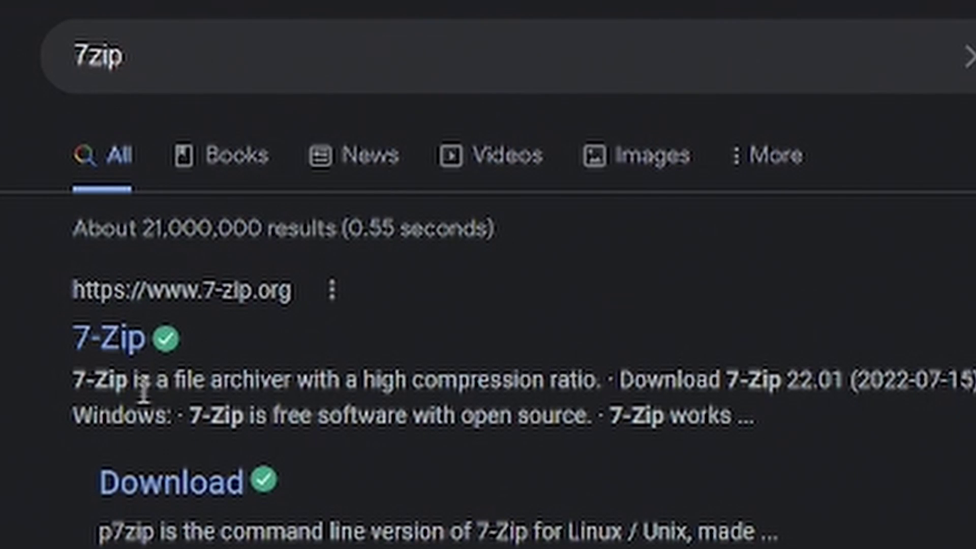
pyautogui.click(159, 492)
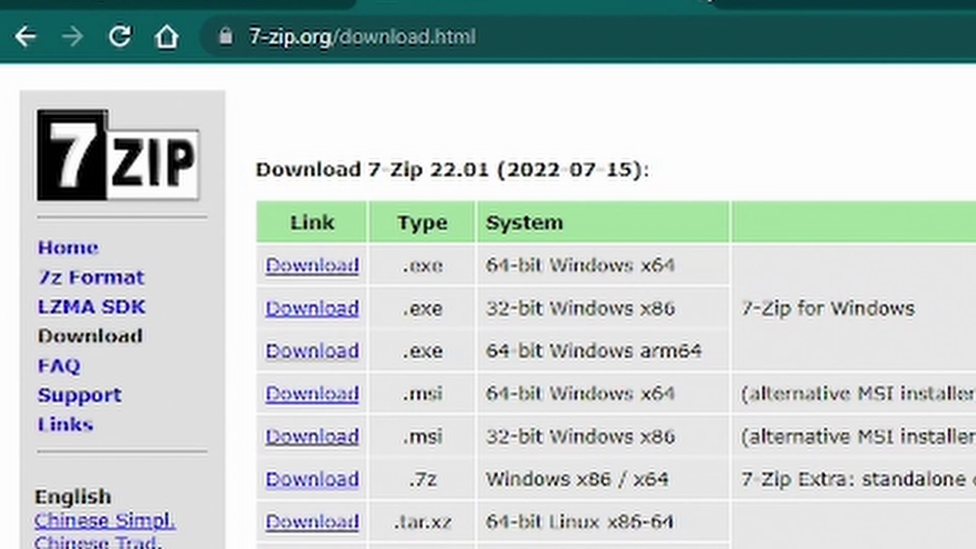
# Close the 7-Zip page and download College Football Revamped Files.7z from Google Drive without a virus scan.
pyautogui.click(243, 9)
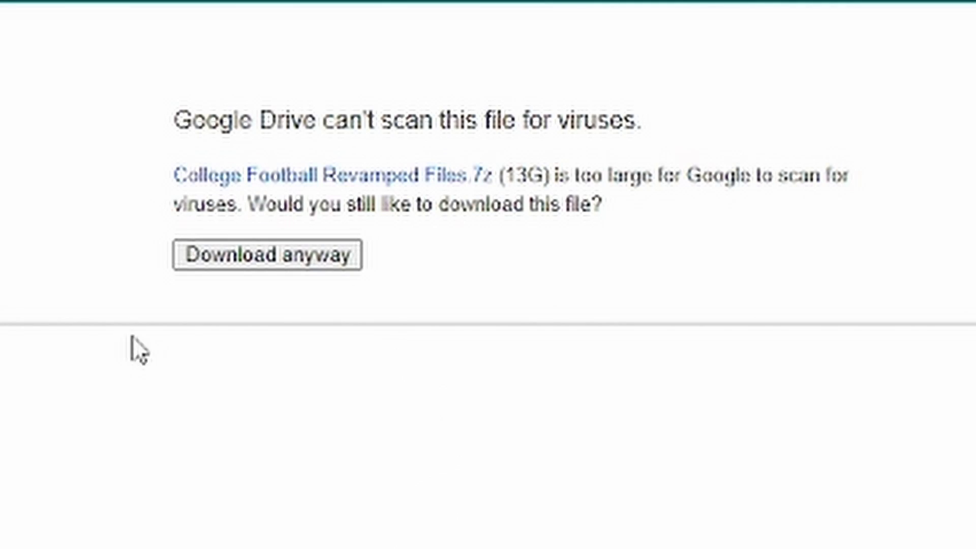
pyautogui.click(264, 268)
pyautogui.click(232, 268)
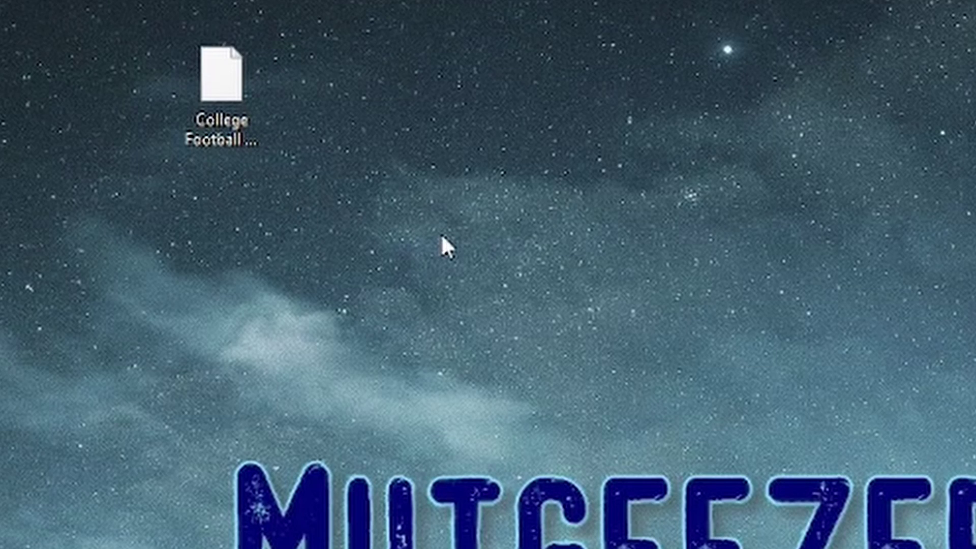
# Create a new folder on the desktop and name it PS3.
pyautogui.rightClick(456, 236)
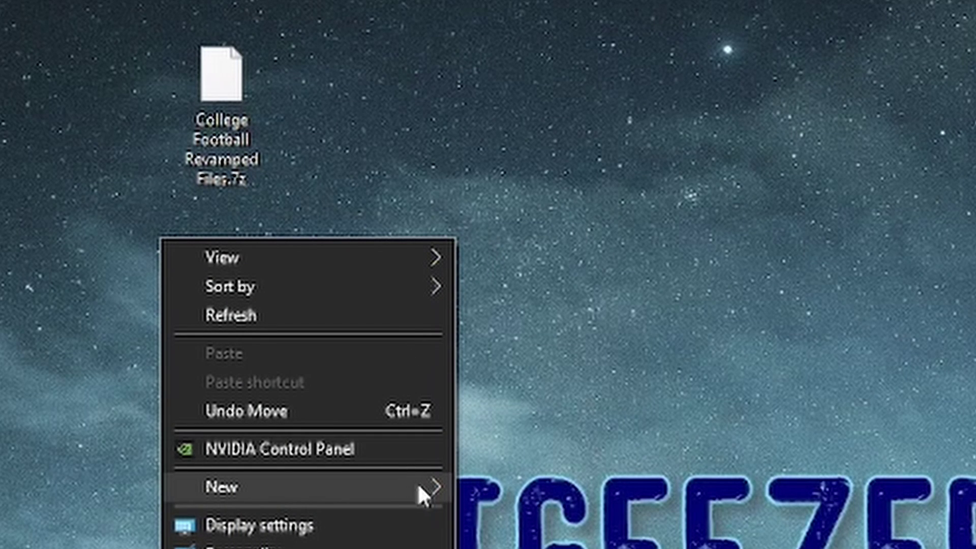
pyautogui.click(524, 488)
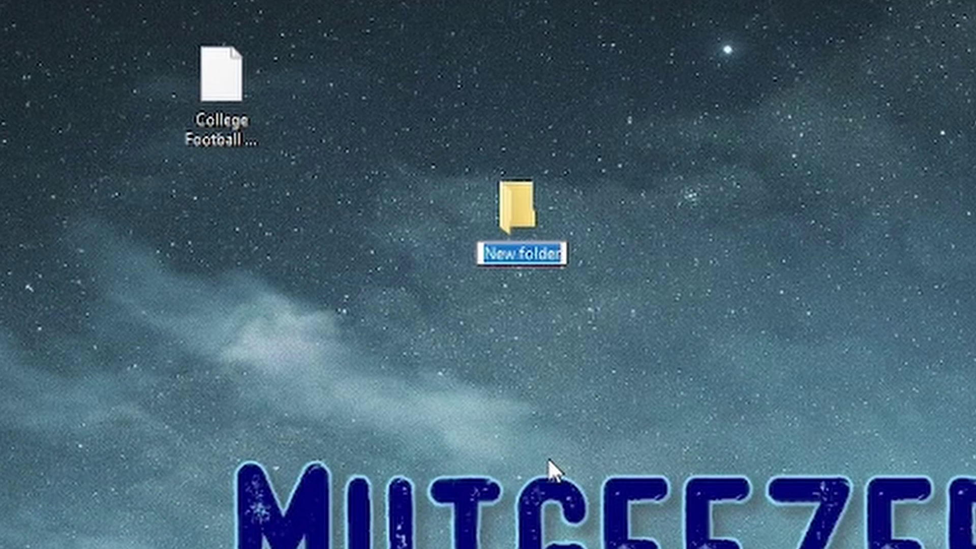
pyautogui.write('PS')
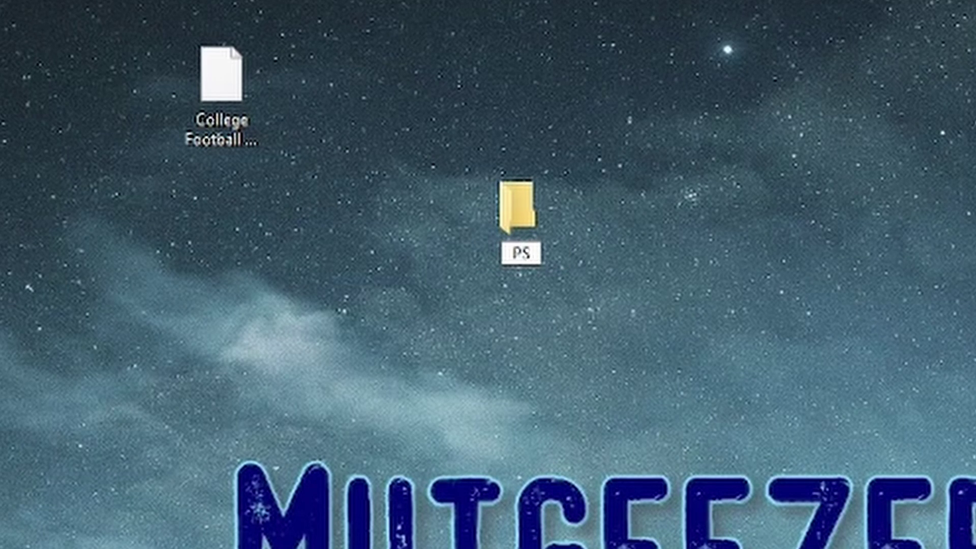
pyautogui.write('3')
pyautogui.press('Return')
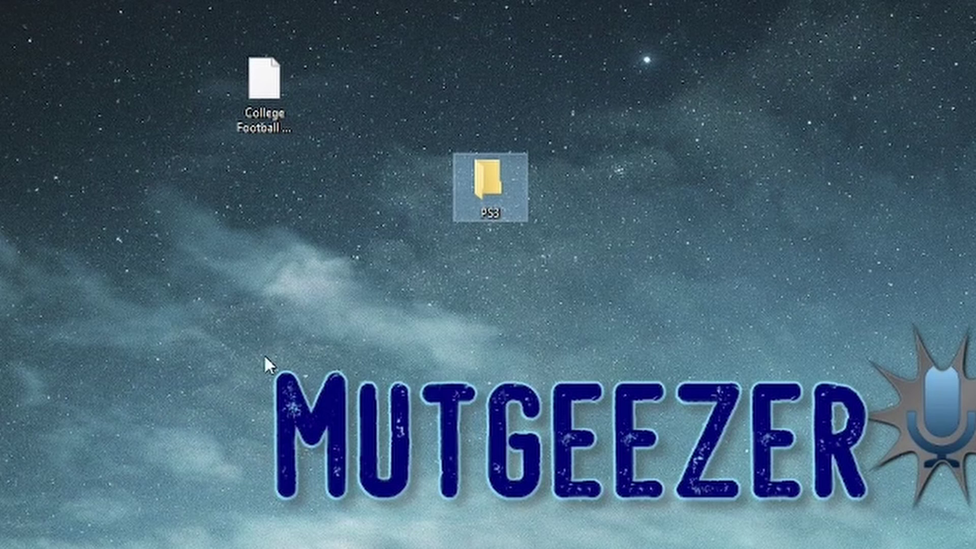
# Extract College Football Revamped Files.7z with 7-Zip into the desktop's PS3 folder, keeping full pathnames.
pyautogui.moveTo(257, 107)
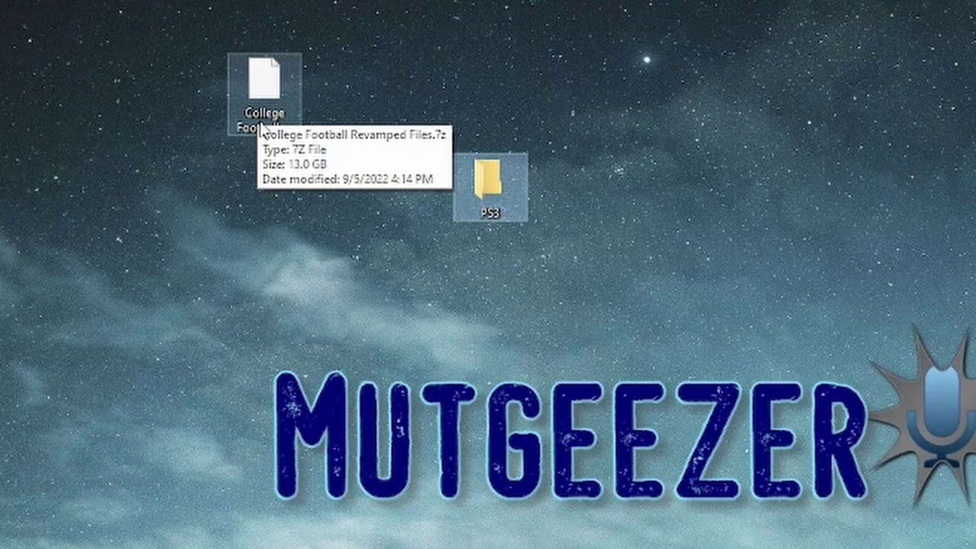
pyautogui.rightClick(261, 122)
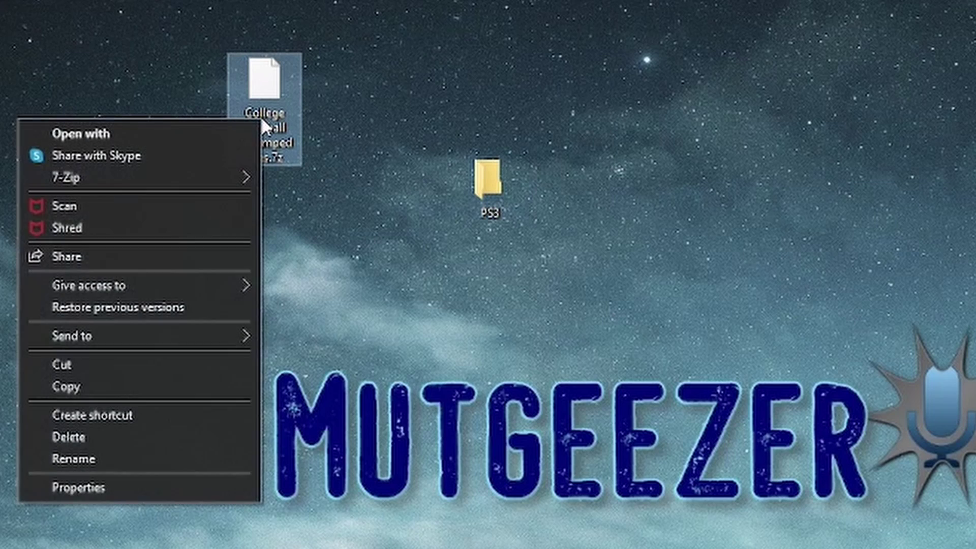
pyautogui.moveTo(231, 179)
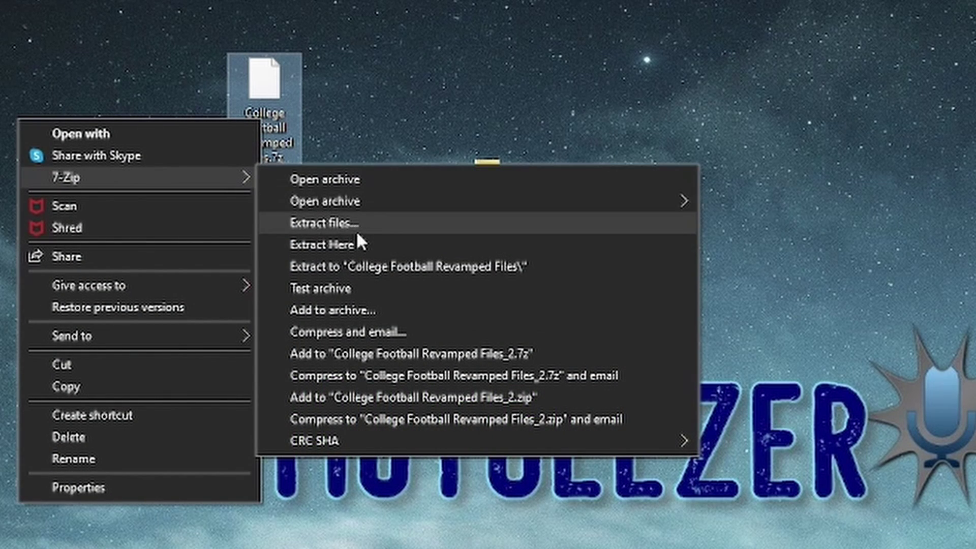
pyautogui.click(357, 238)
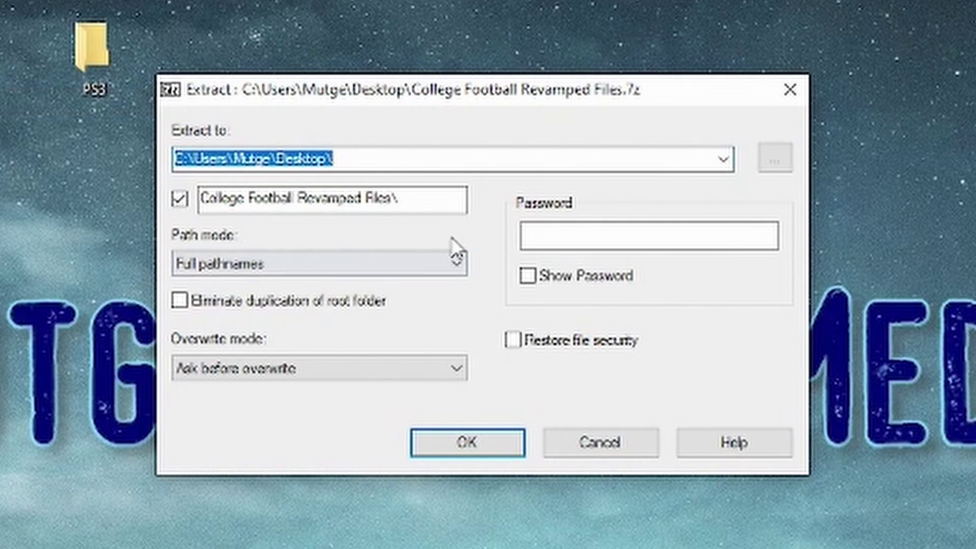
pyautogui.click(775, 160)
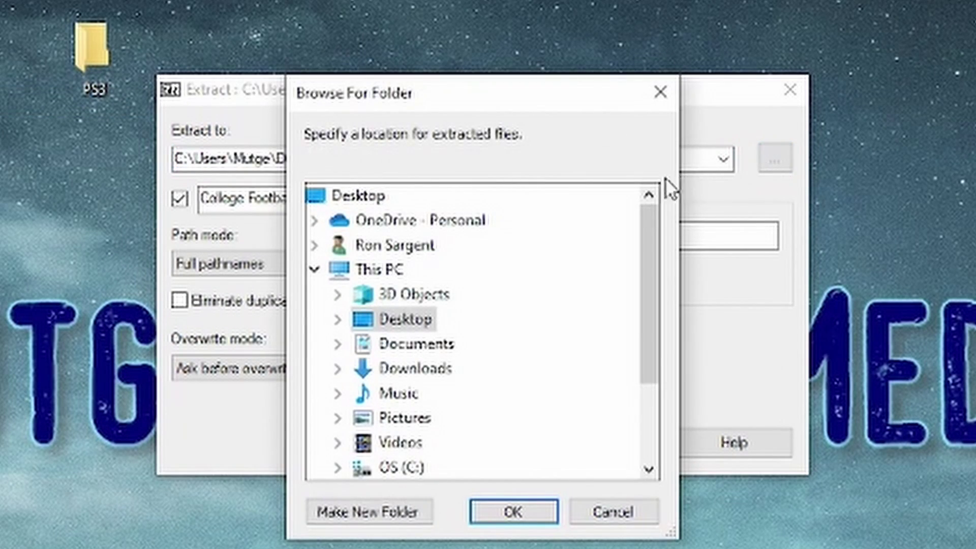
pyautogui.scroll(-1, 525, 237)
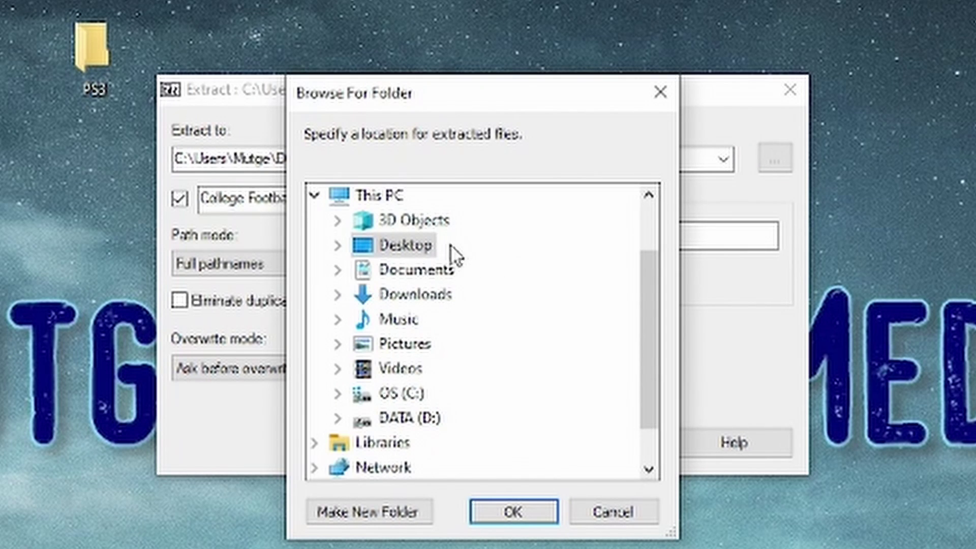
pyautogui.click(427, 245)
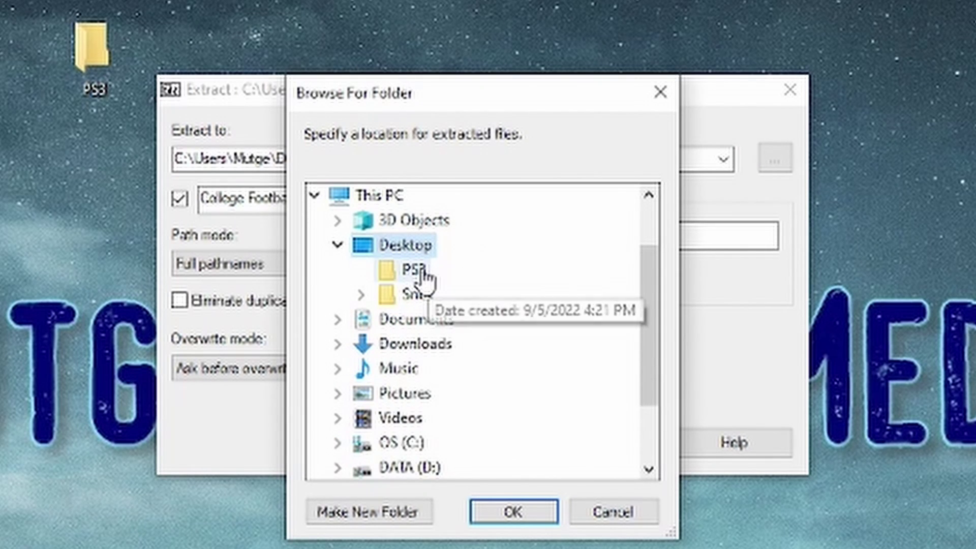
pyautogui.click(422, 273)
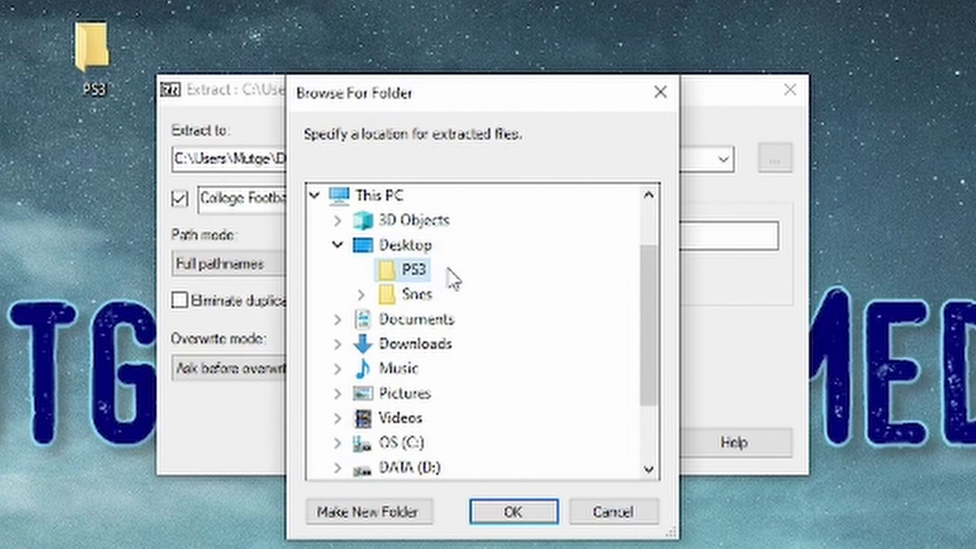
pyautogui.click(513, 515)
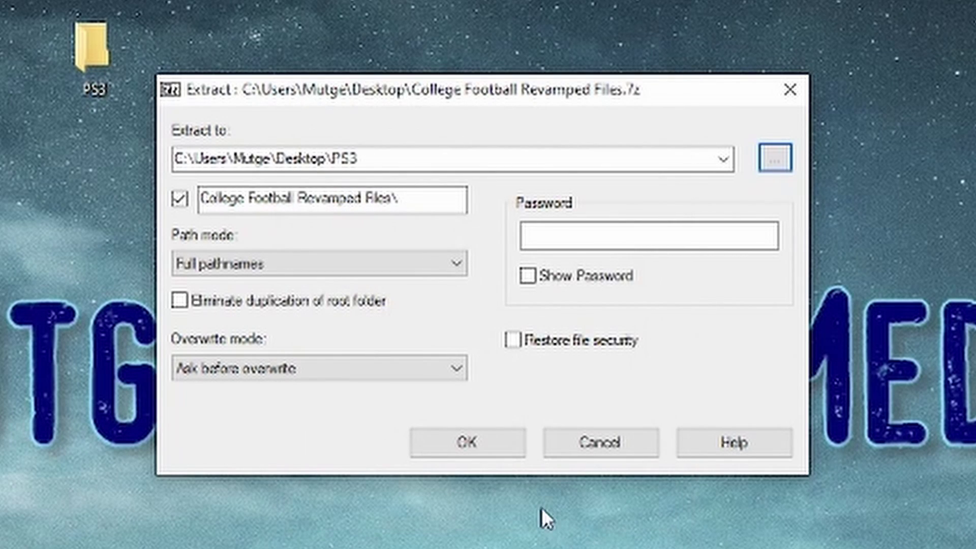
pyautogui.click(465, 446)
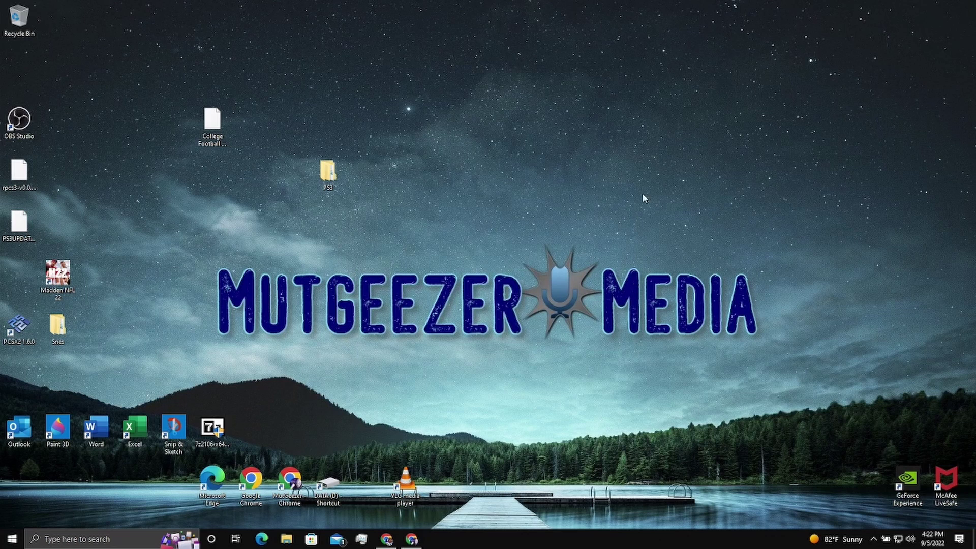
# Open the All Needed Files folder inside the extracted College Football Revamped Files in the PS3 folder.
pyautogui.doubleClick(339, 175)
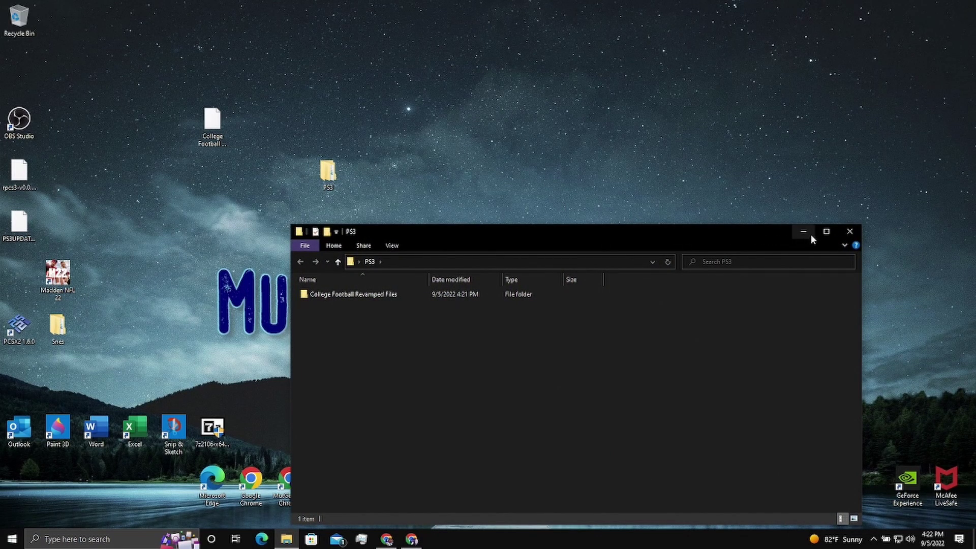
pyautogui.click(825, 232)
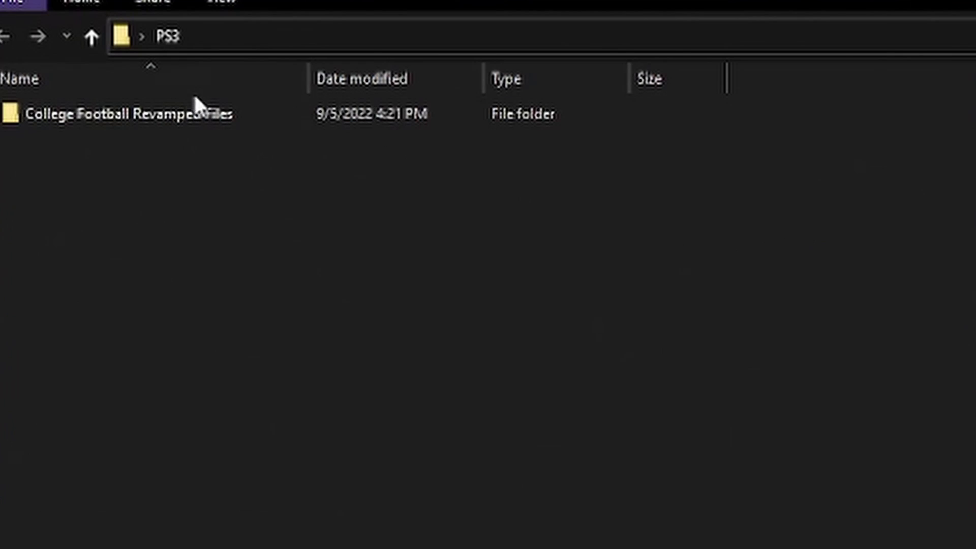
pyautogui.doubleClick(171, 112)
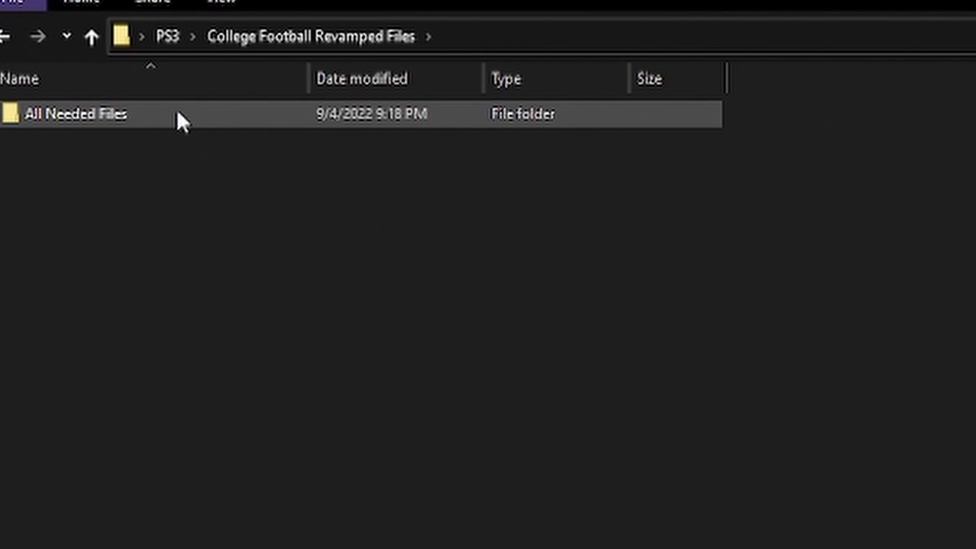
pyautogui.doubleClick(178, 113)
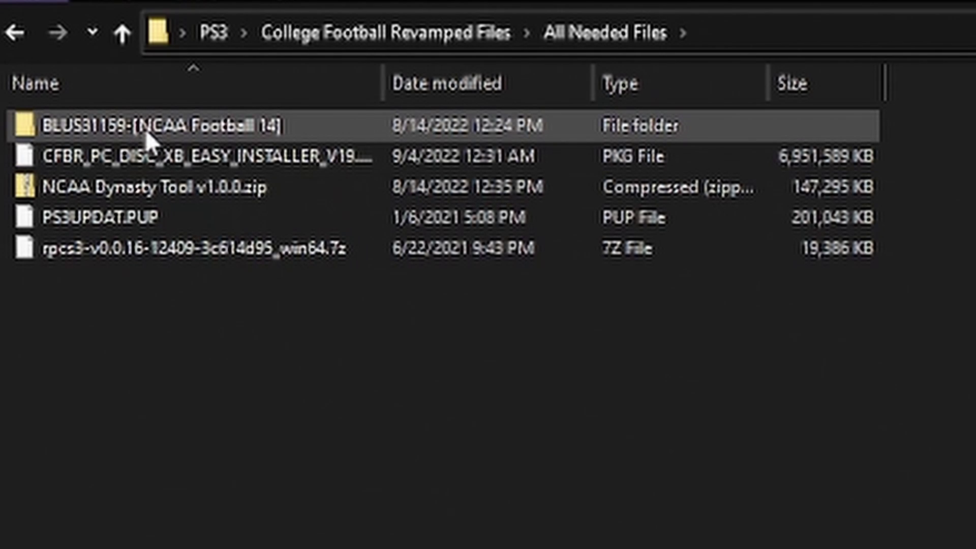
# Examine the contents of the BLUS31159-[NCAA Football 14] folder and return to All Needed Files.
pyautogui.doubleClick(146, 129)
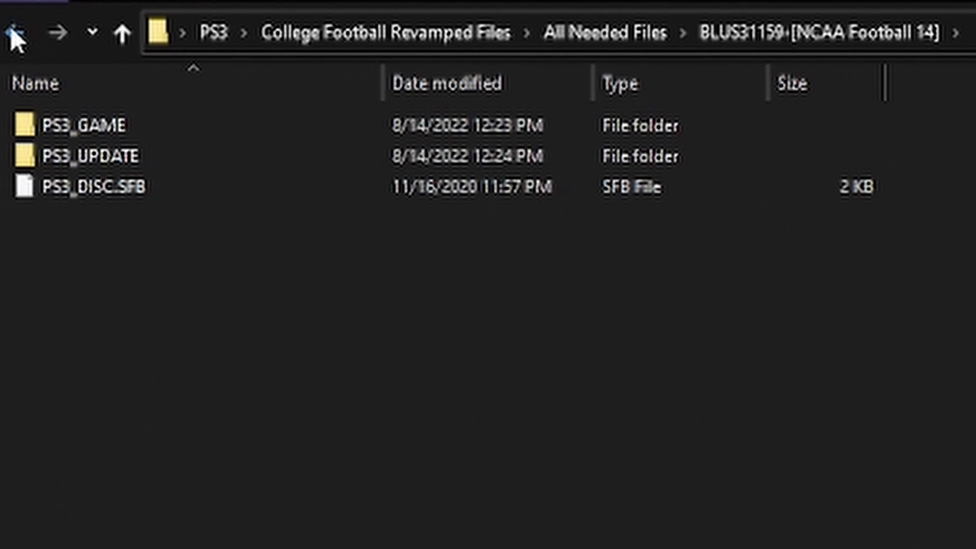
pyautogui.click(13, 33)
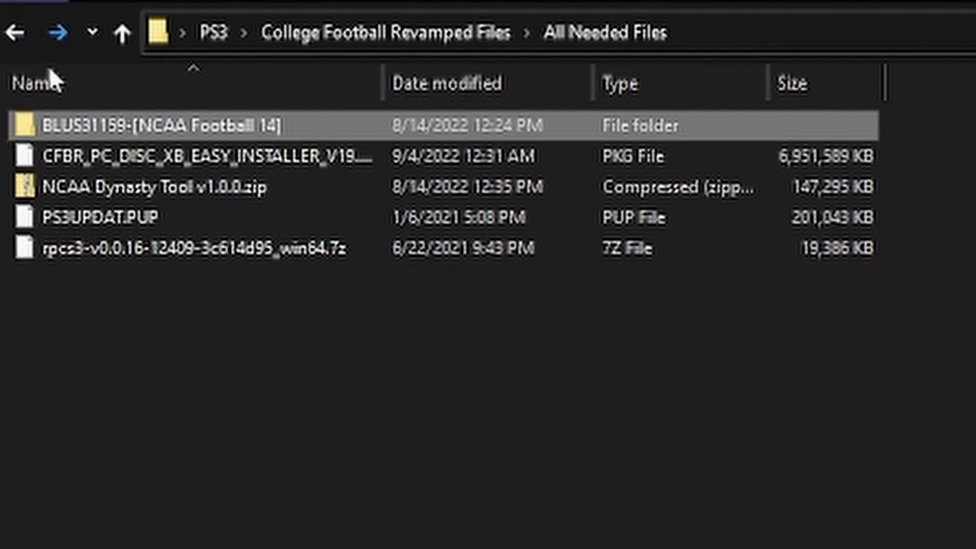
pyautogui.doubleClick(122, 127)
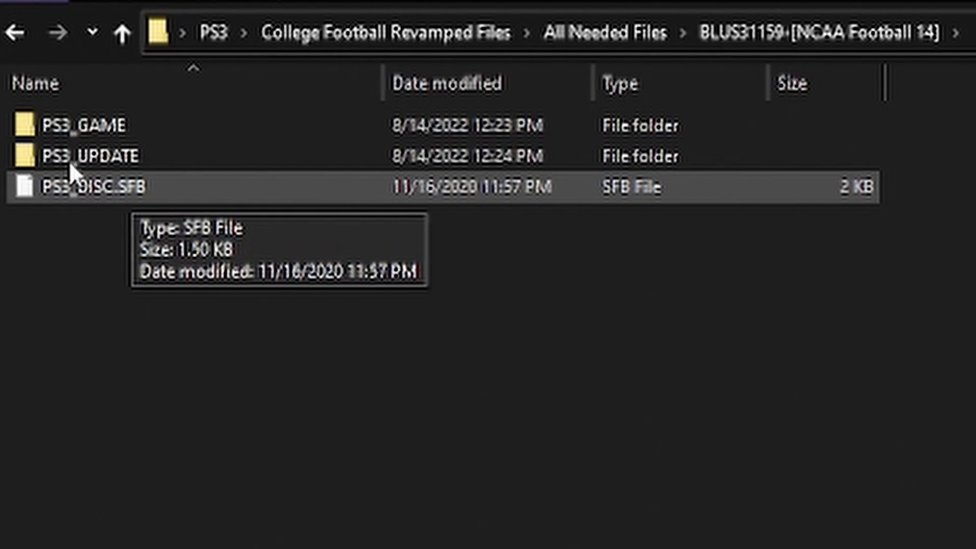
pyautogui.click(23, 31)
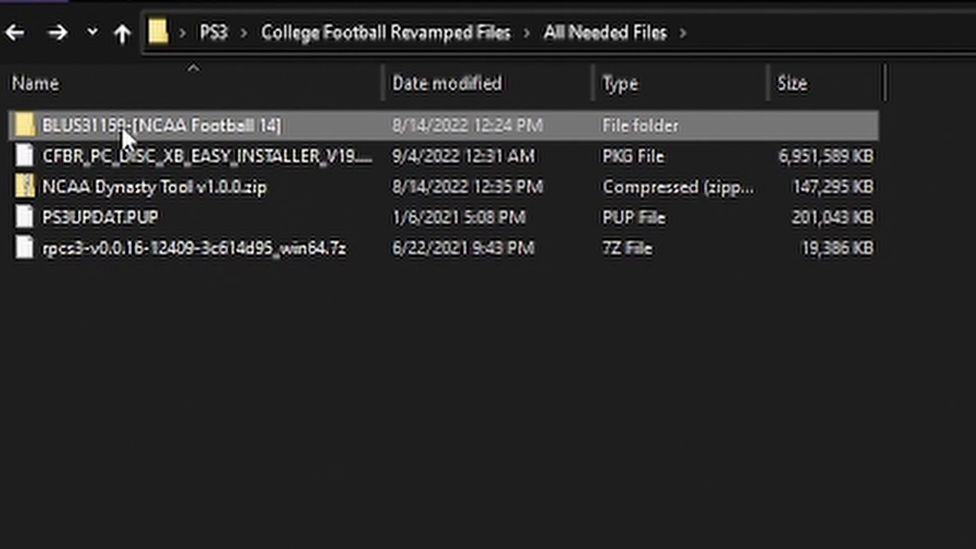
pyautogui.click(18, 32)
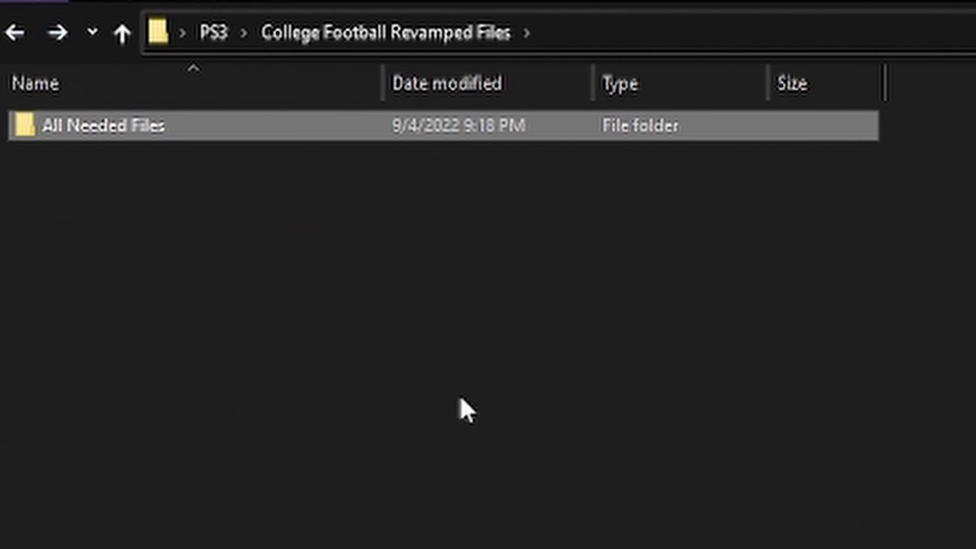
pyautogui.click(56, 34)
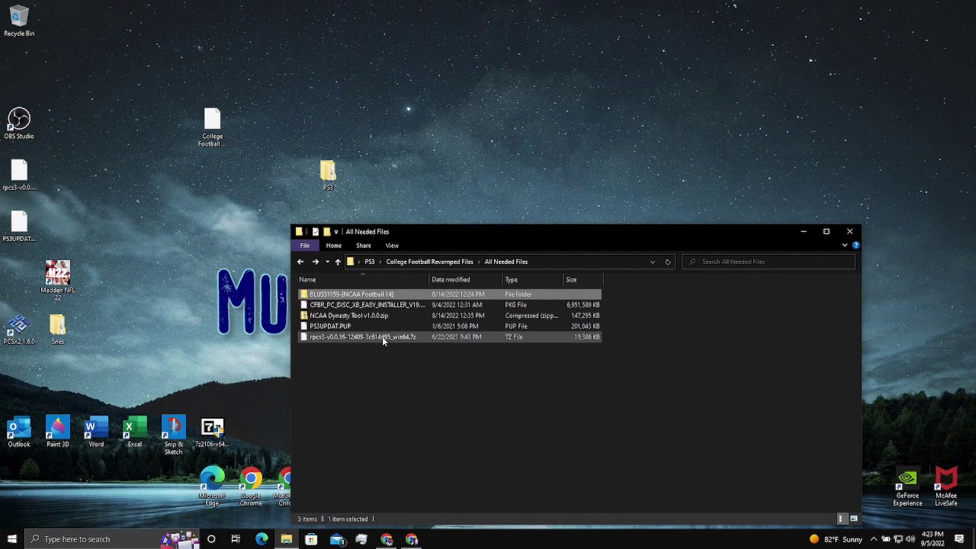
pyautogui.click(464, 382)
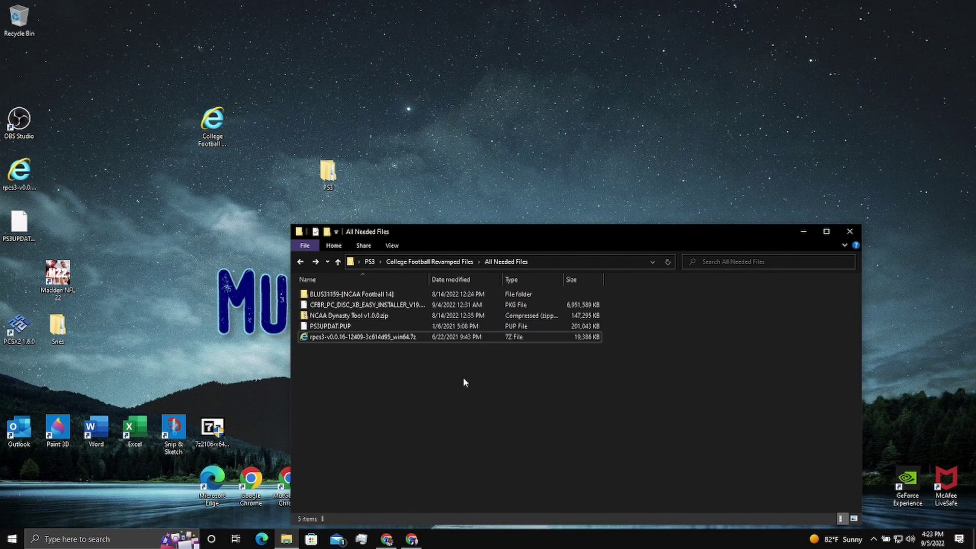
pyautogui.rightClick(227, 214)
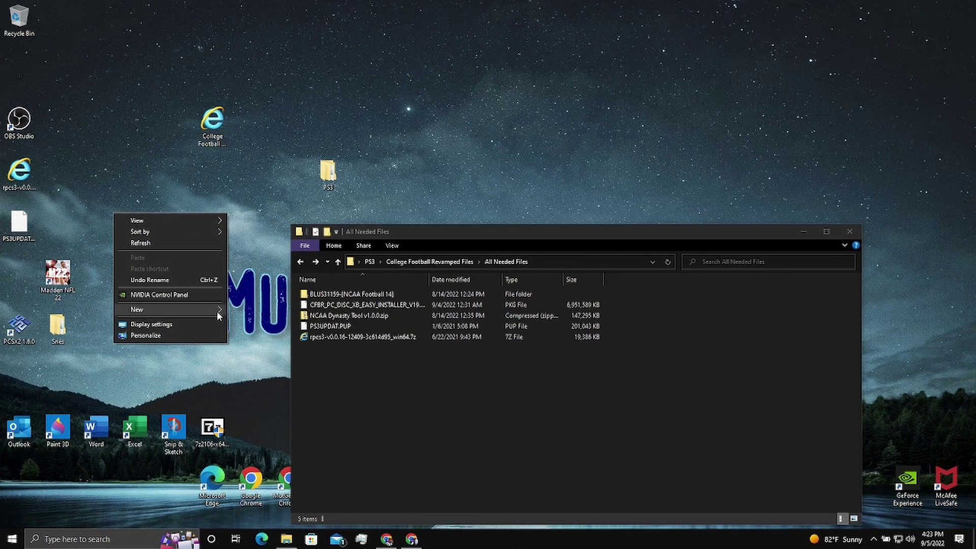
pyautogui.moveTo(218, 309)
pyautogui.press('Escape')
pyautogui.press('Escape')
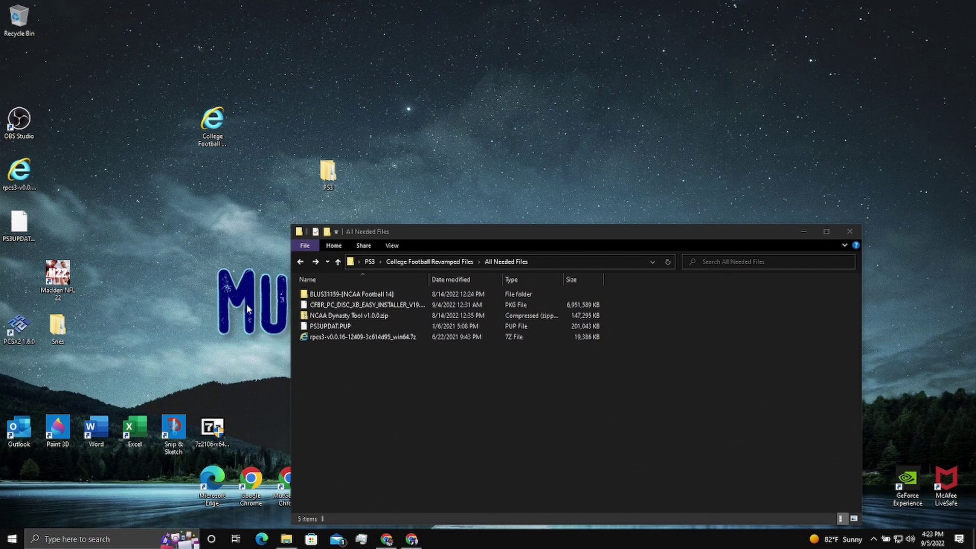
pyautogui.rightClick(188, 248)
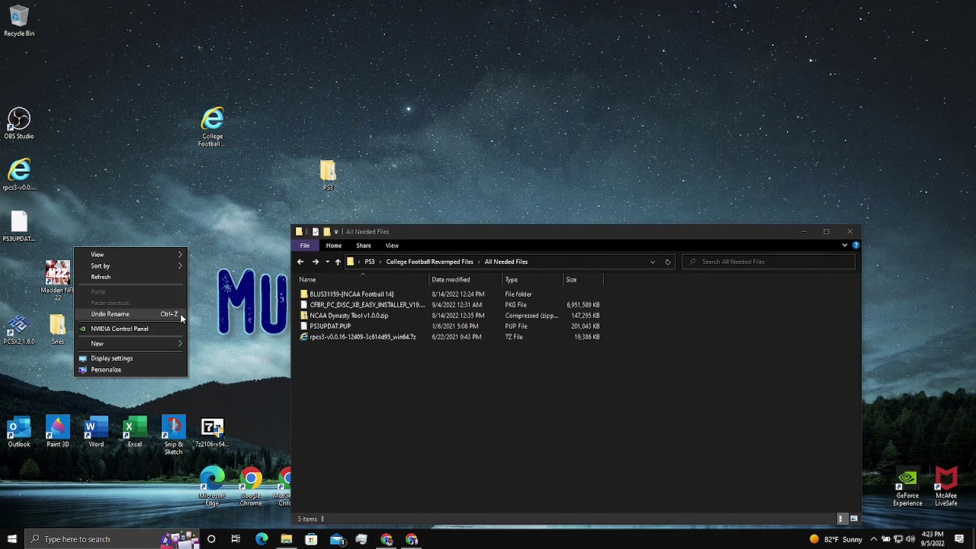
pyautogui.click(234, 200)
# Create a new folder on the desktop and name it Emulator.
pyautogui.rightClick(190, 192)
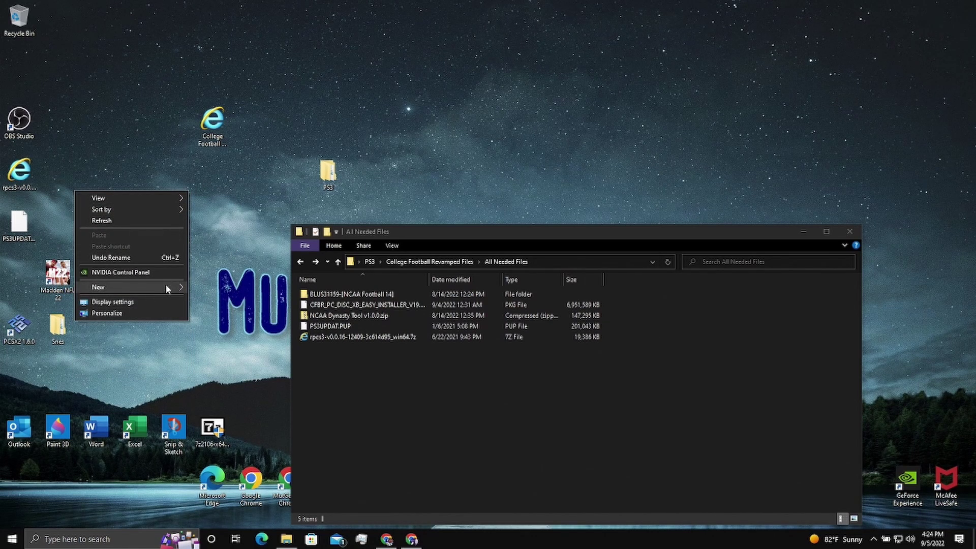
pyautogui.moveTo(163, 286)
pyautogui.click(203, 288)
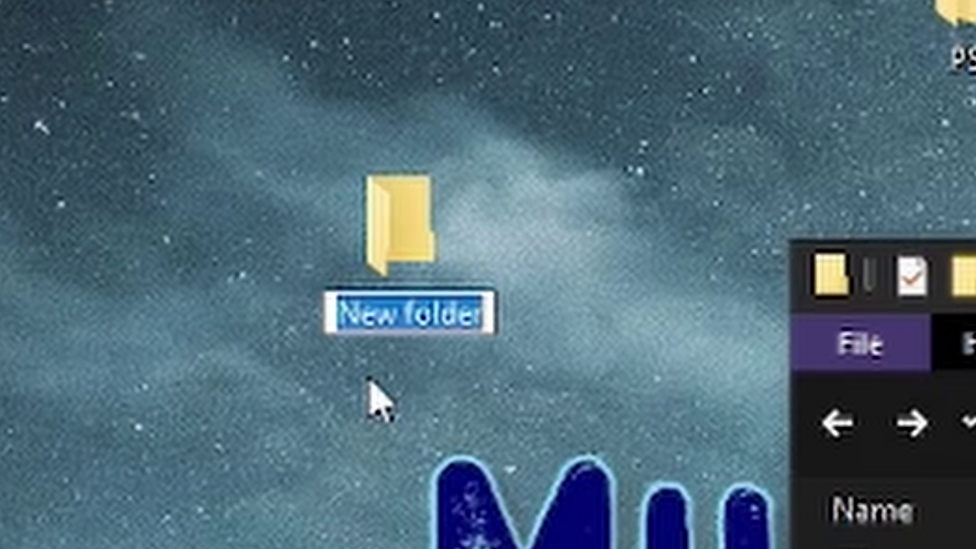
pyautogui.write('Emu')
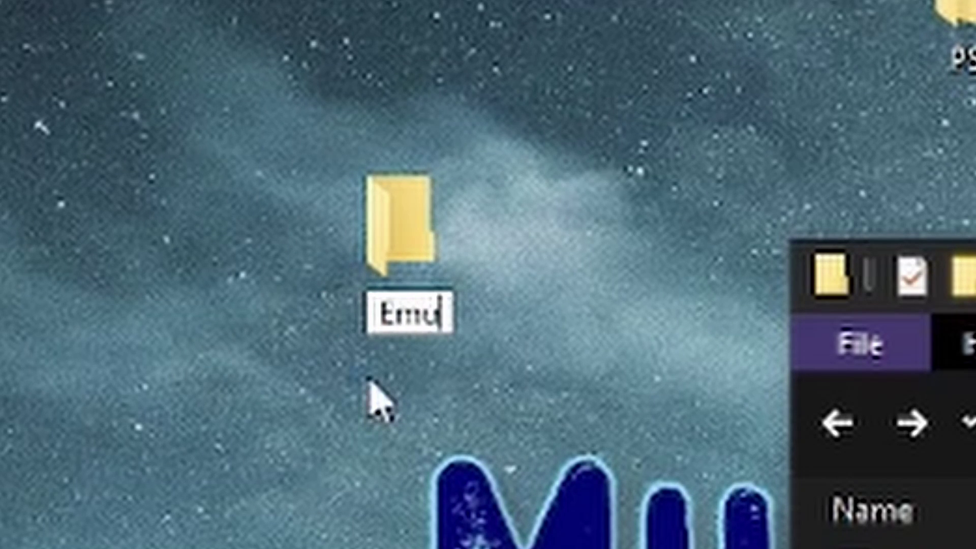
pyautogui.write('lat')
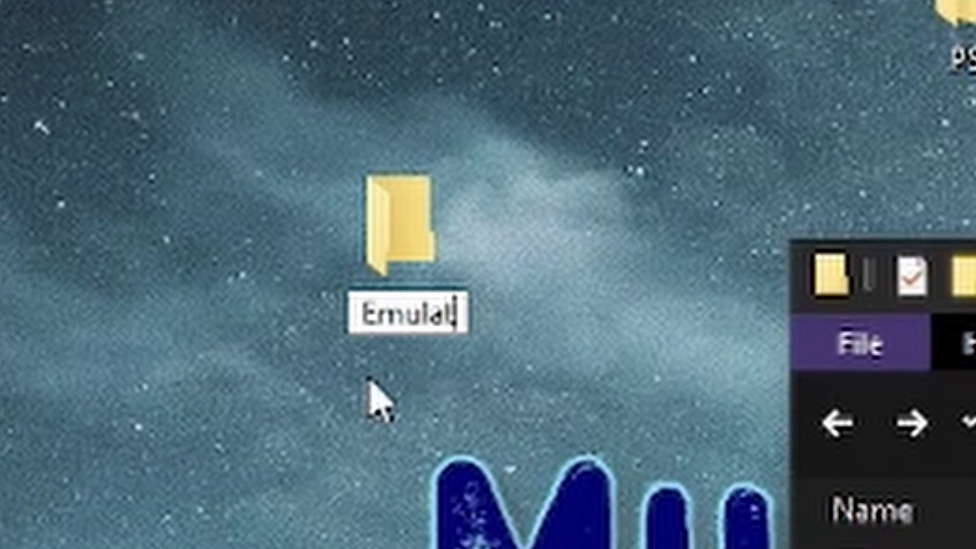
pyautogui.write('or')
pyautogui.press('Return')
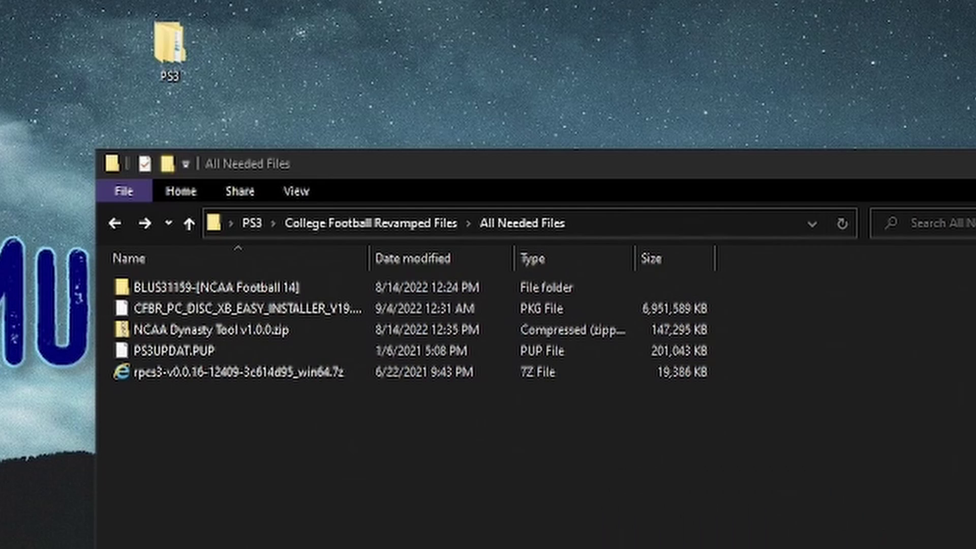
# Extract rpcs3-v0.0.16-12409-3c614d95_win64.7z with 7-Zip into the desktop's Emulator folder, keeping full pathnames.
pyautogui.rightClick(187, 368)
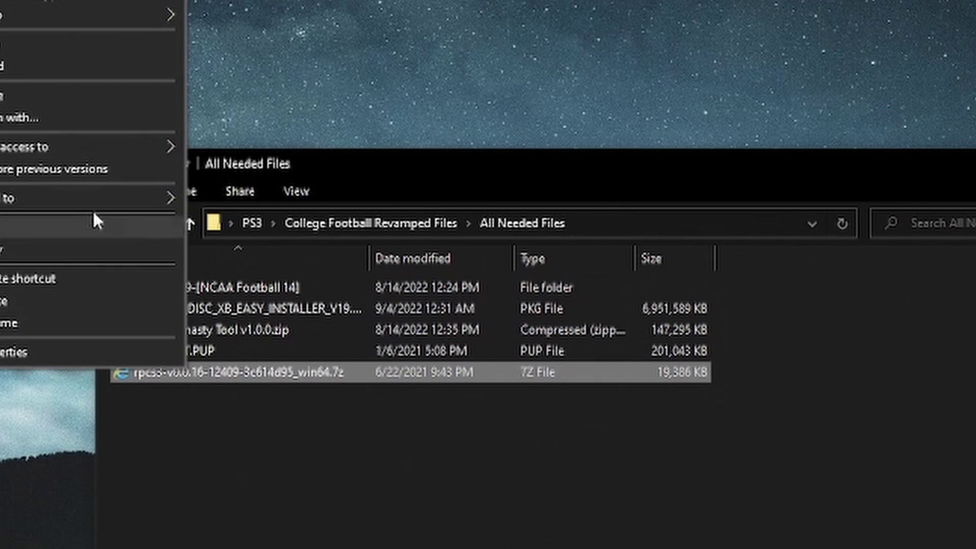
pyautogui.moveTo(124, 15)
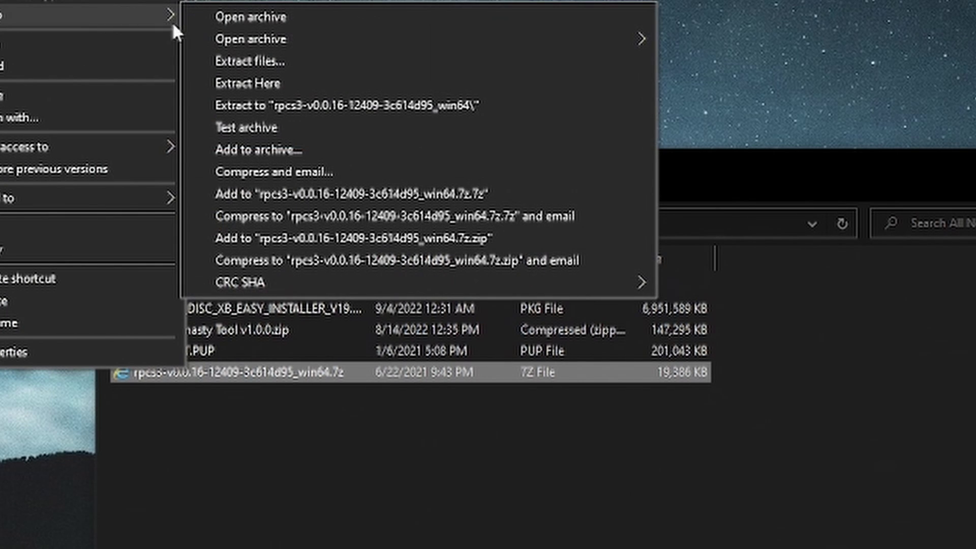
pyautogui.click(259, 60)
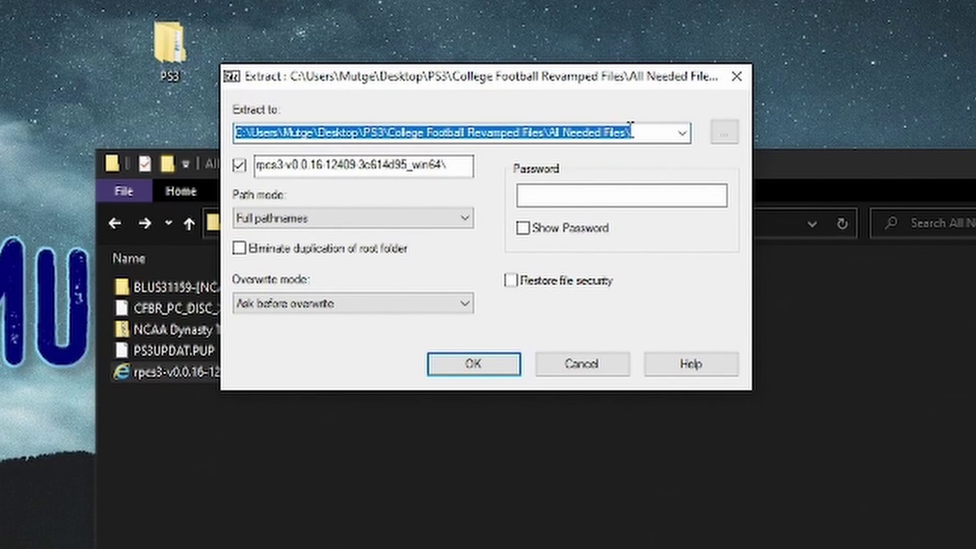
pyautogui.click(725, 136)
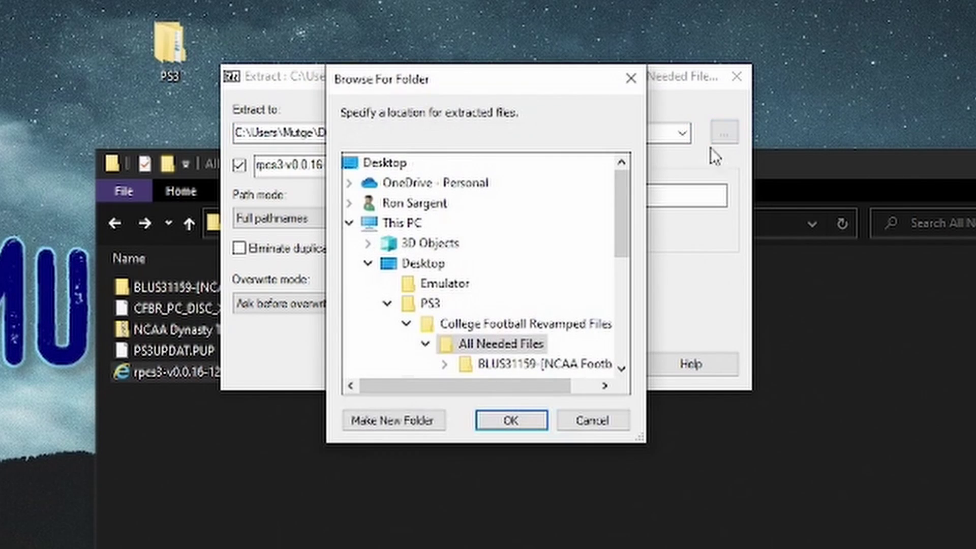
pyautogui.click(460, 293)
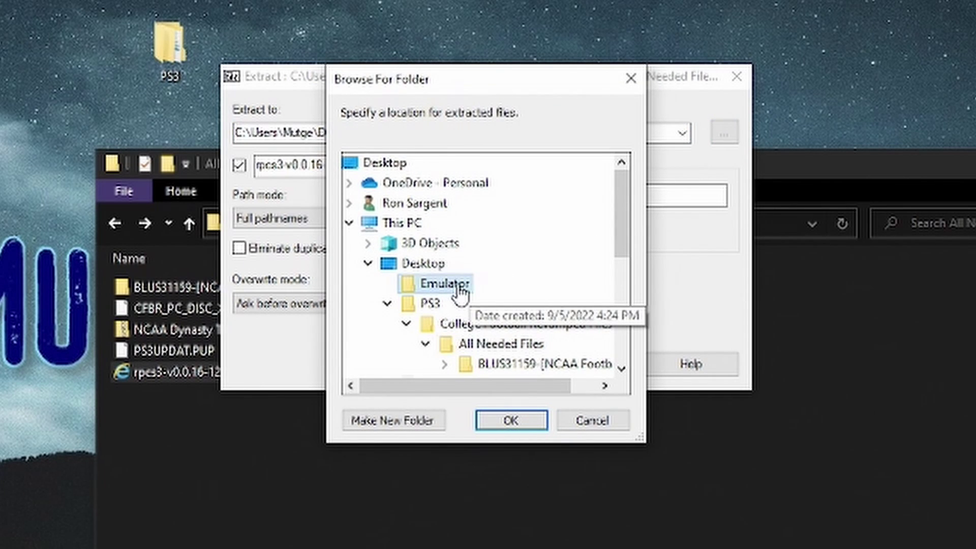
pyautogui.click(526, 421)
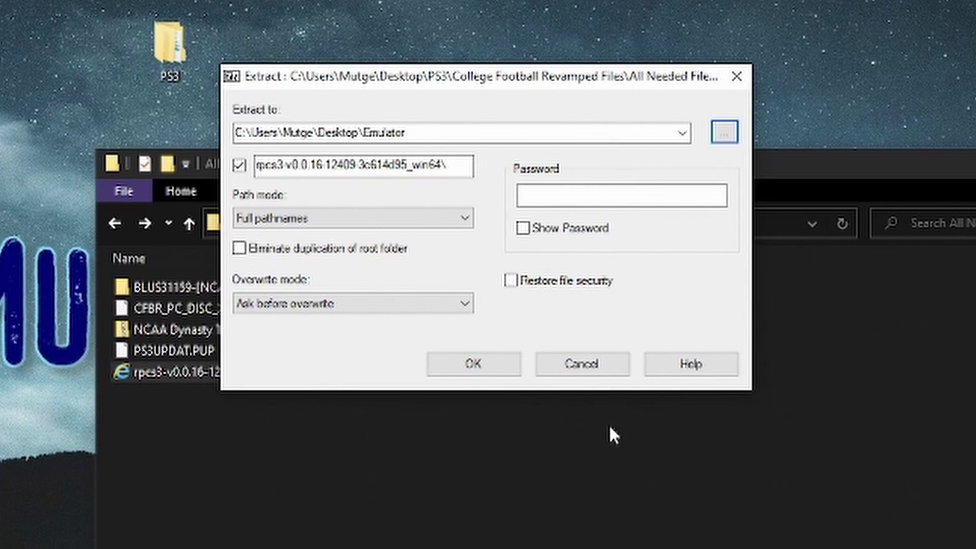
pyautogui.click(510, 365)
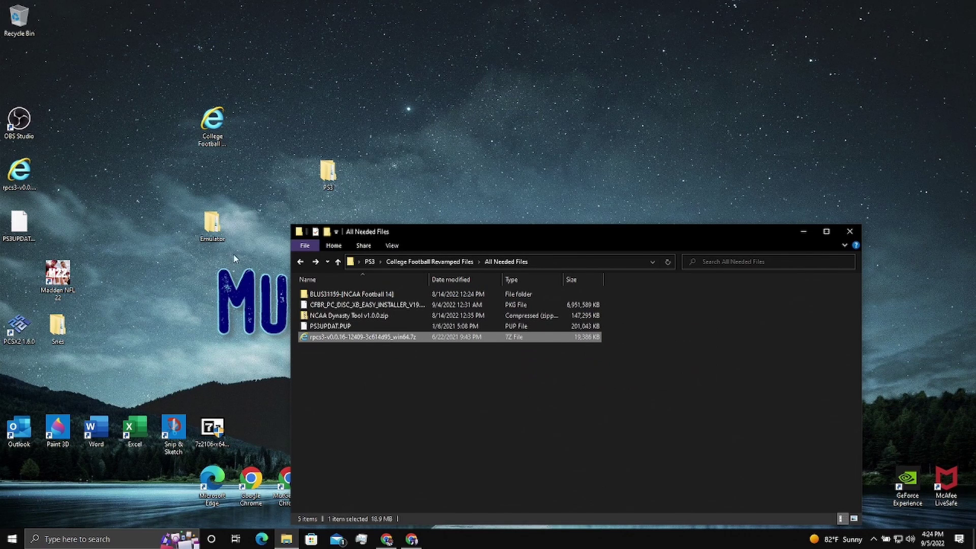
# Launch rpcs3.exe from the rpcs3-v0.0.16-12409-3c614d95_win64 folder inside the desktop's Emulator folder.
pyautogui.doubleClick(213, 226)
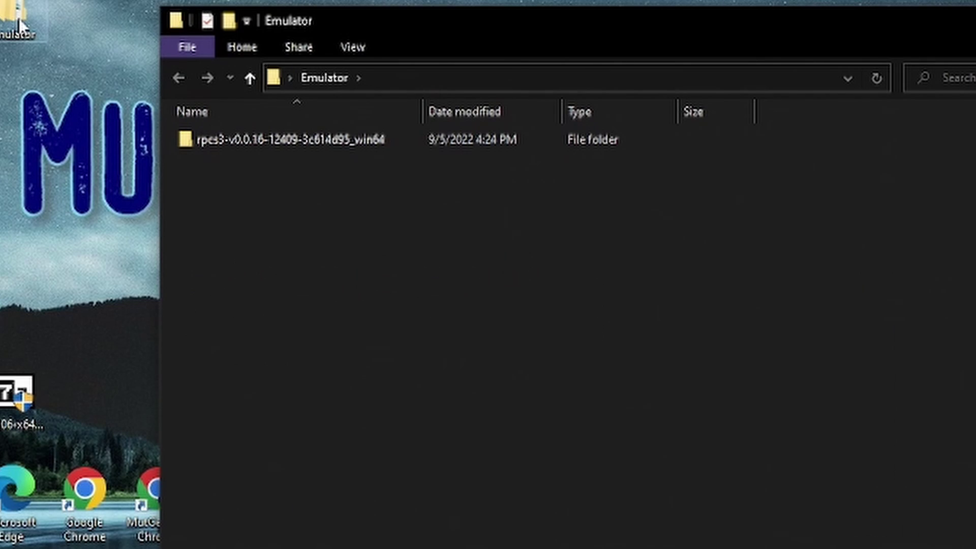
pyautogui.doubleClick(269, 145)
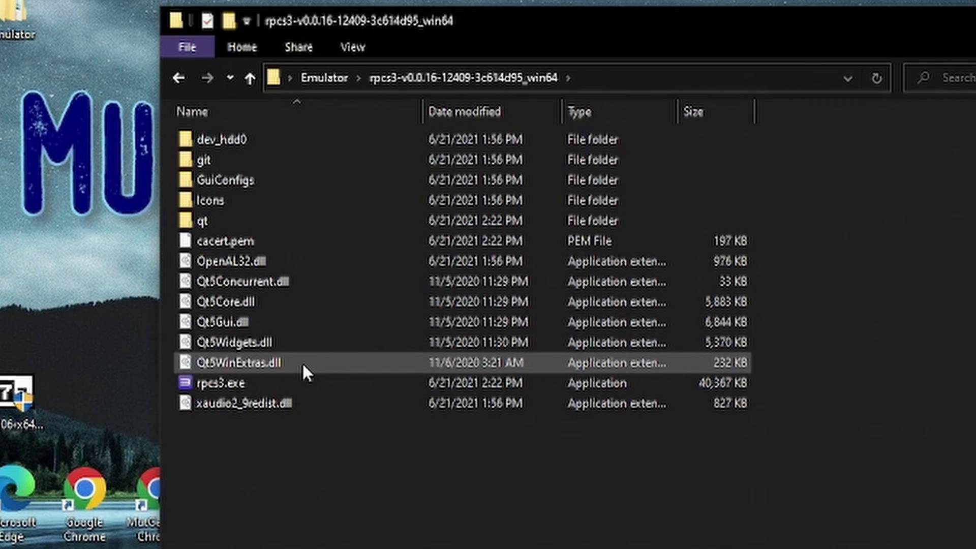
pyautogui.rightClick(261, 380)
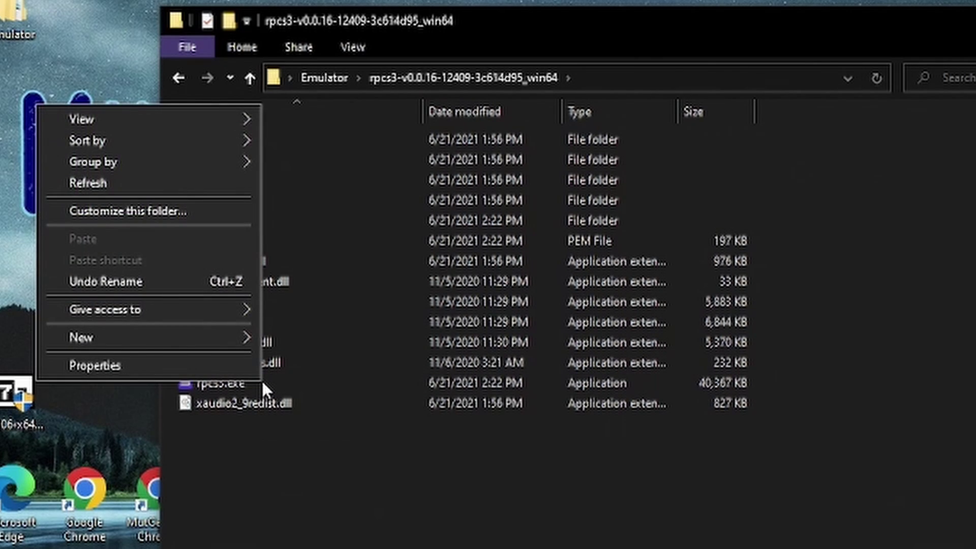
pyautogui.click(263, 384)
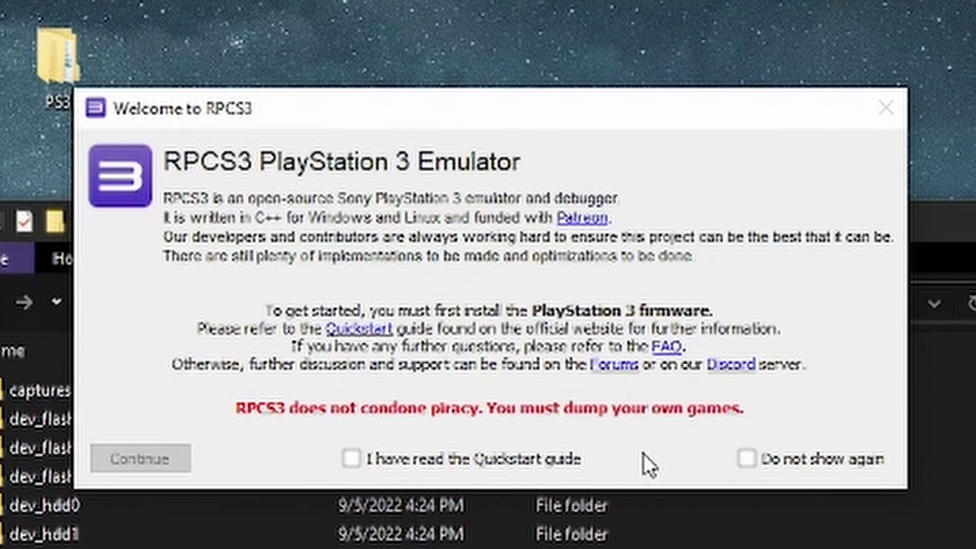
# Confirm having read the Quickstart guide, set the welcome message not to show again, and decline the RPCS3 update.
pyautogui.click(746, 457)
pyautogui.click(357, 455)
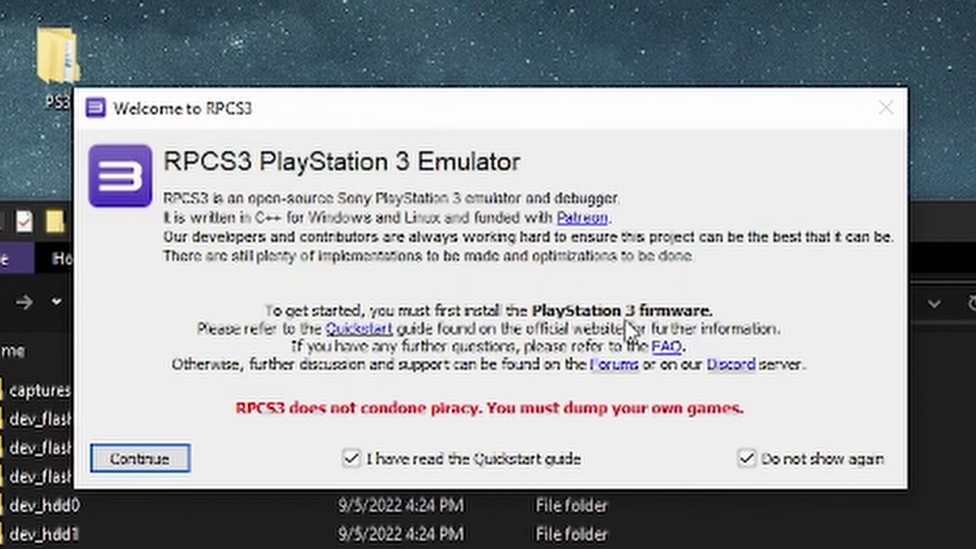
pyautogui.click(152, 452)
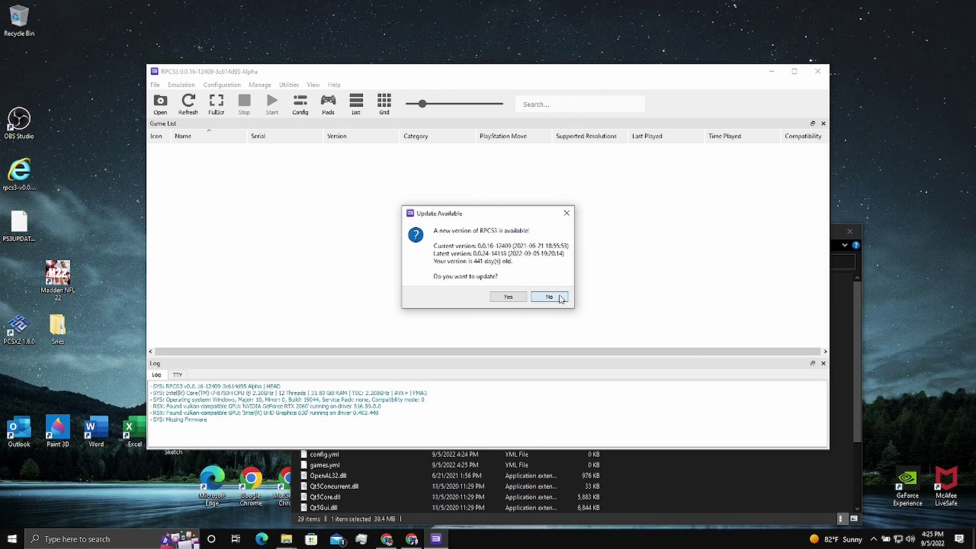
pyautogui.click(727, 421)
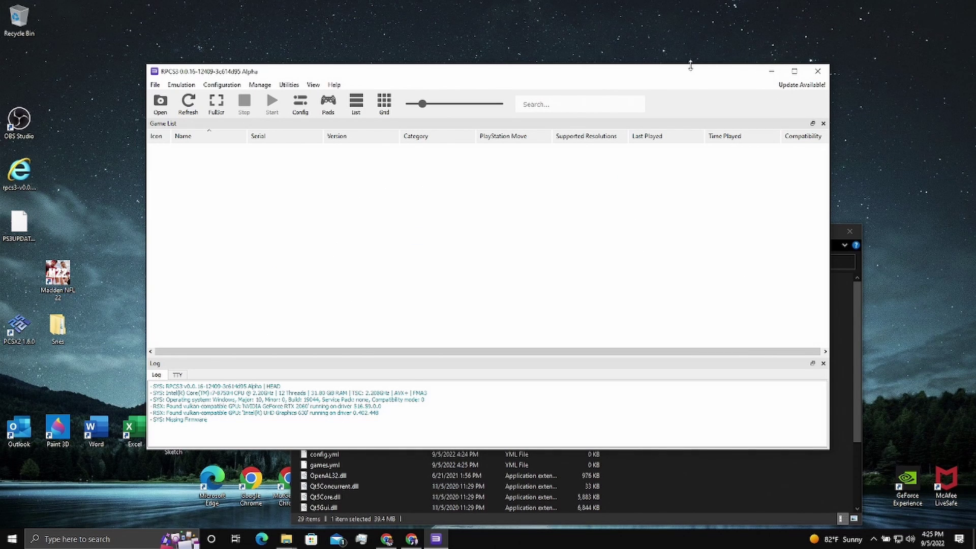
# Move the RPCS3 window aside and close the rpcs3-v0.0.16-12409-3c614d95_win64 folder window.
pyautogui.moveTo(699, 80); pyautogui.dragTo(857, 56)
pyautogui.click(688, 467)
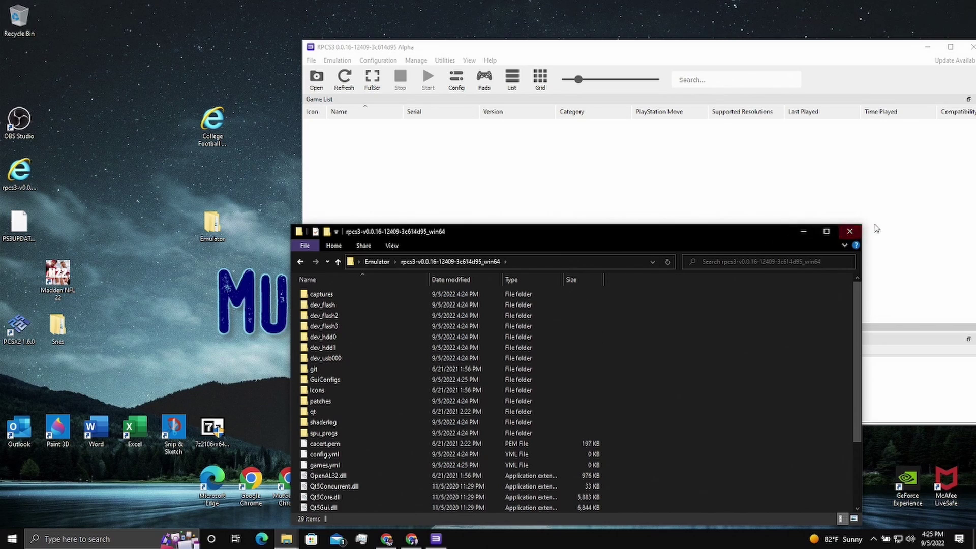
pyautogui.click(852, 232)
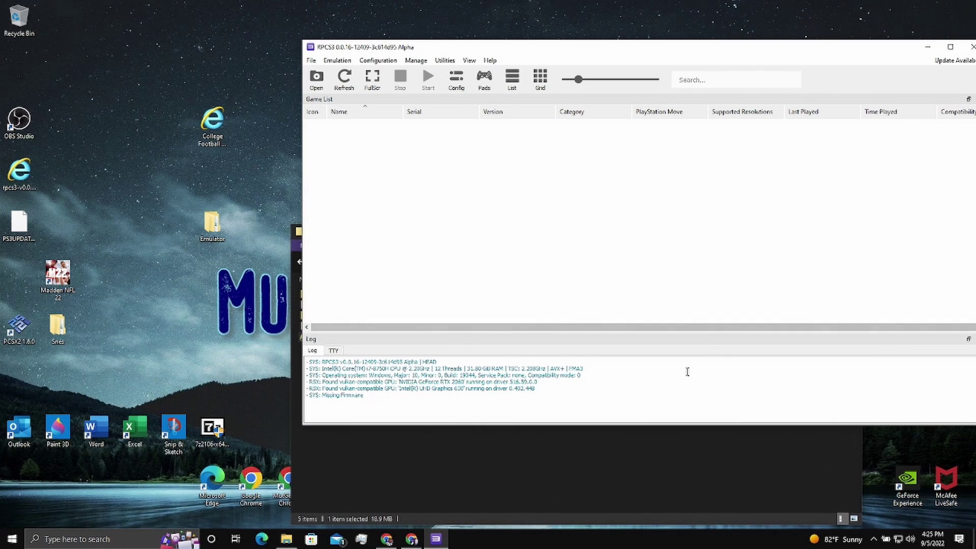
# Install the PS3UPDAT.PUP firmware from All Needed Files into RPCS3, continuing with version 4.87.1 HFW.
pyautogui.click(577, 483)
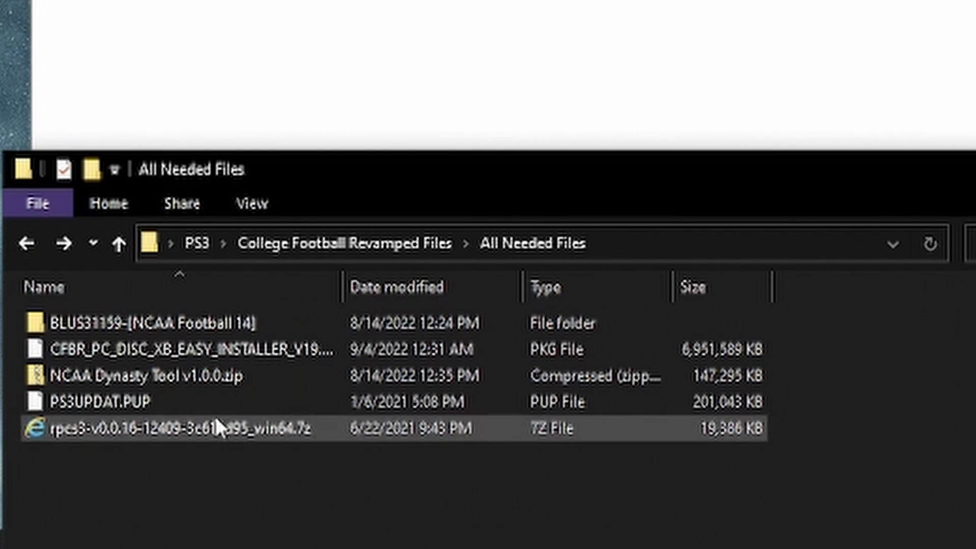
pyautogui.click(160, 402)
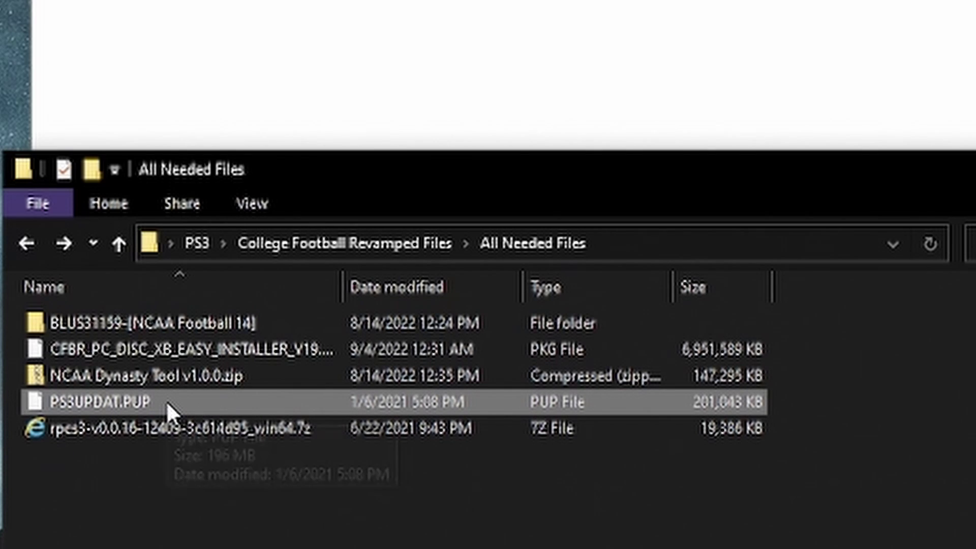
pyautogui.moveTo(166, 400); pyautogui.dragTo(727, 36)
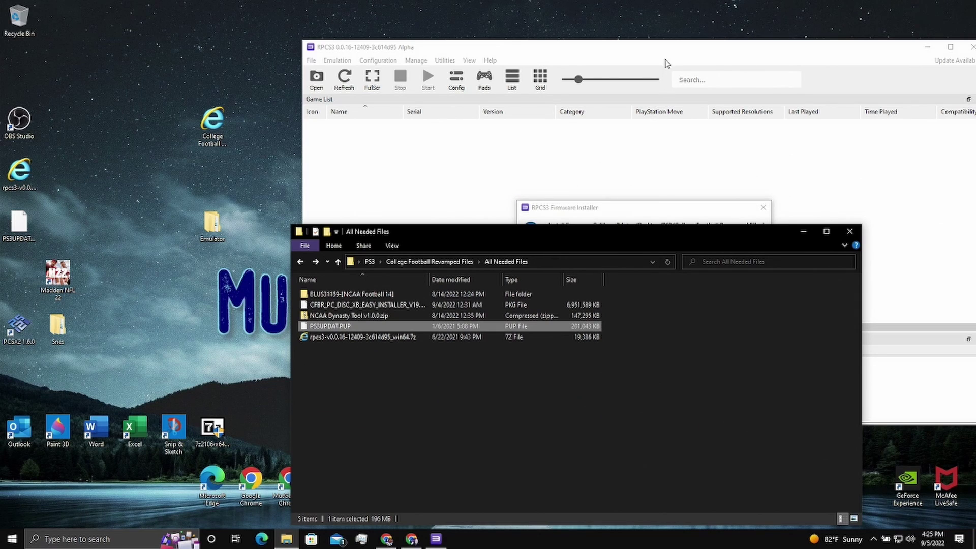
pyautogui.click(666, 61)
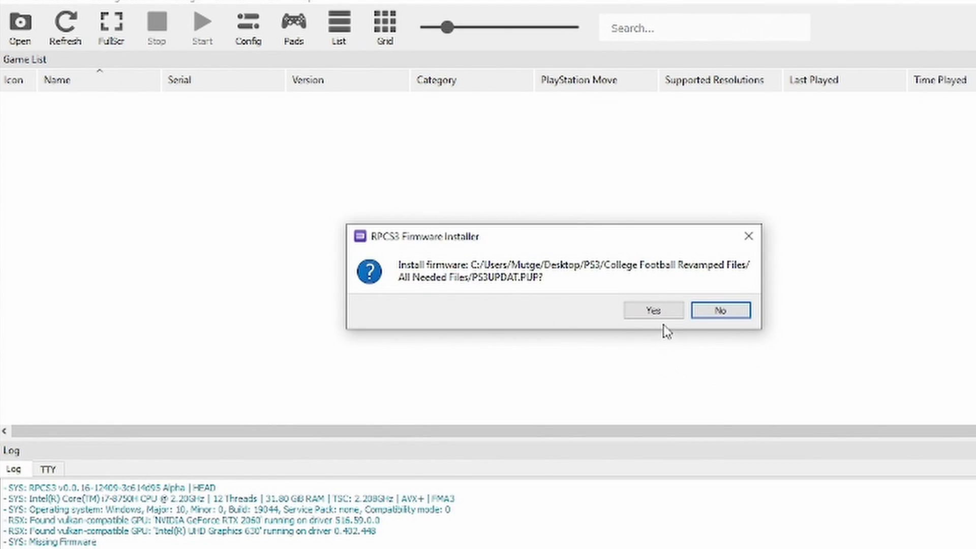
pyautogui.click(656, 313)
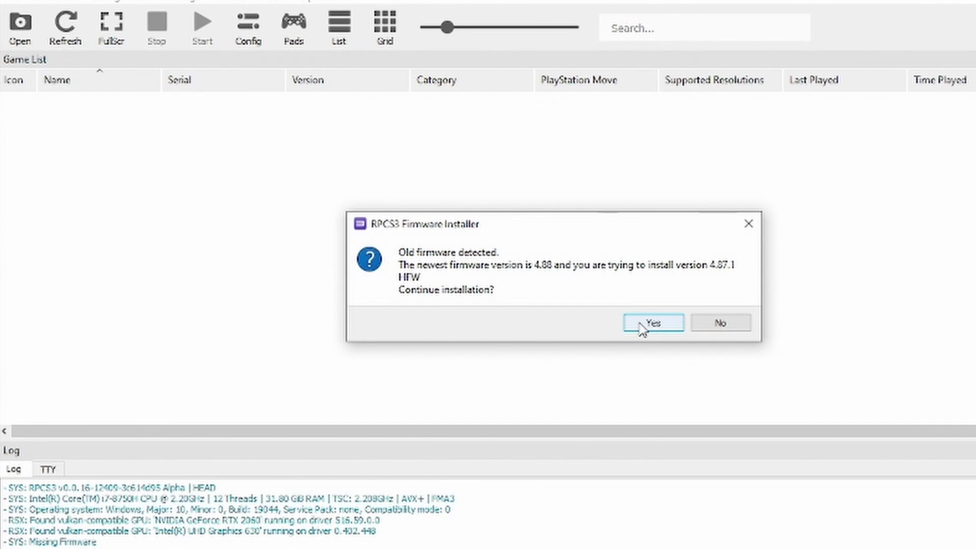
pyautogui.click(640, 326)
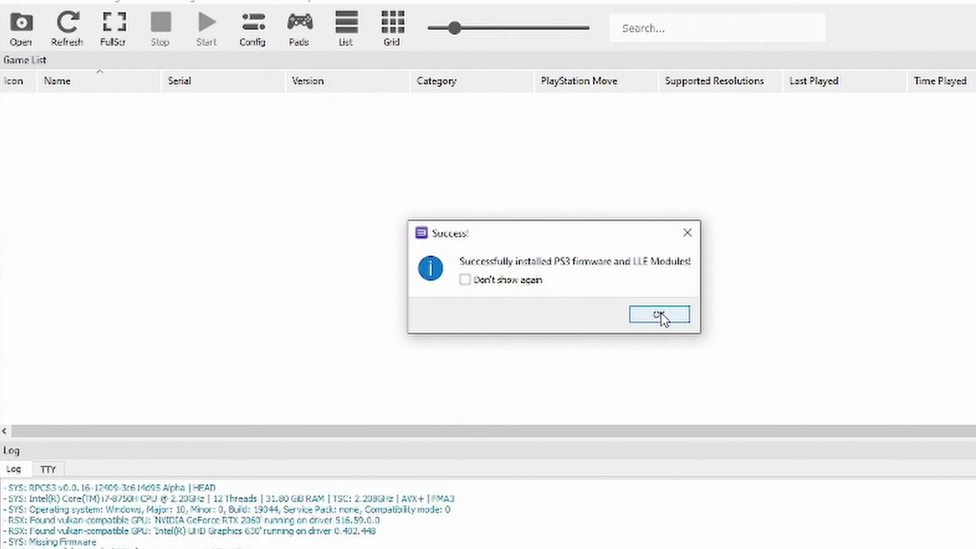
pyautogui.click(660, 315)
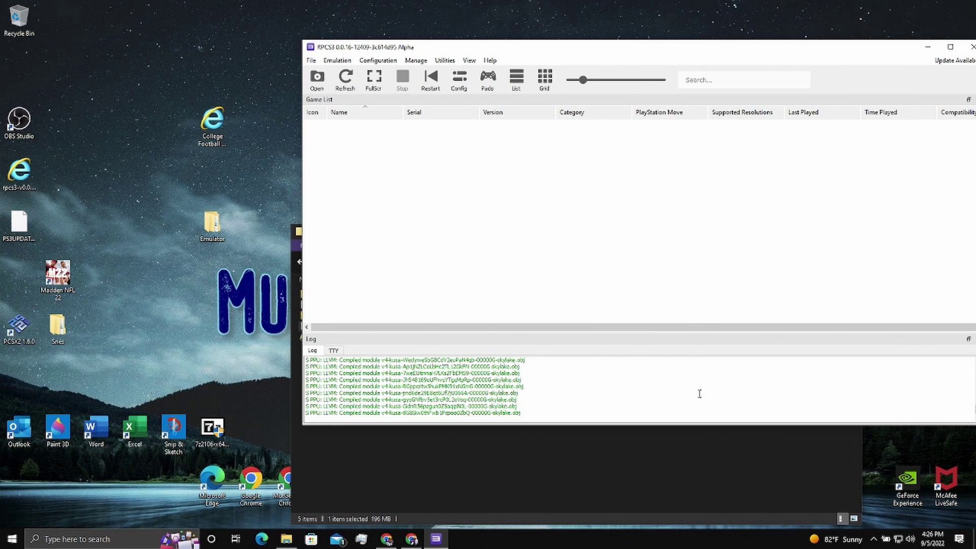
# Move the RPCS3 window back over the desktop and close the emulator.
pyautogui.click(685, 464)
pyautogui.click(682, 181)
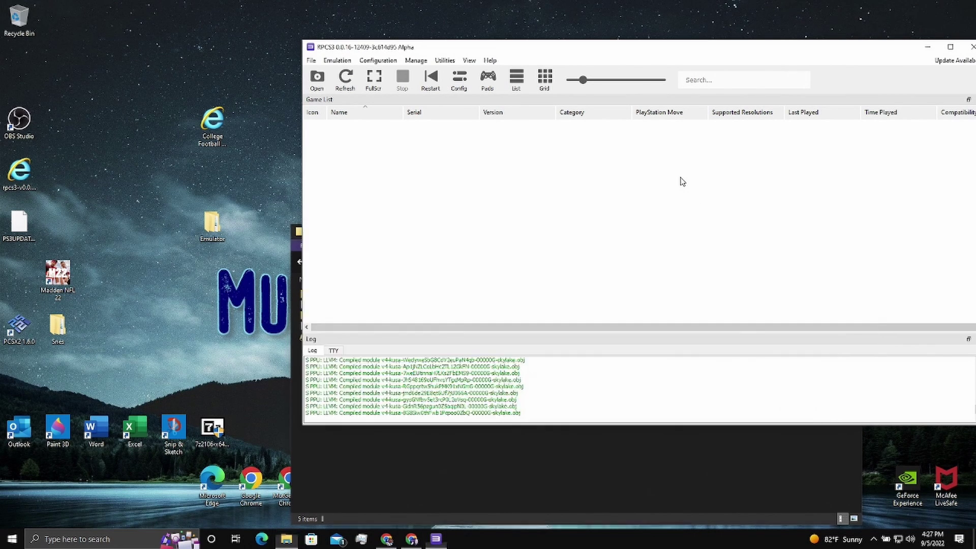
pyautogui.moveTo(720, 54); pyautogui.dragTo(545, 66)
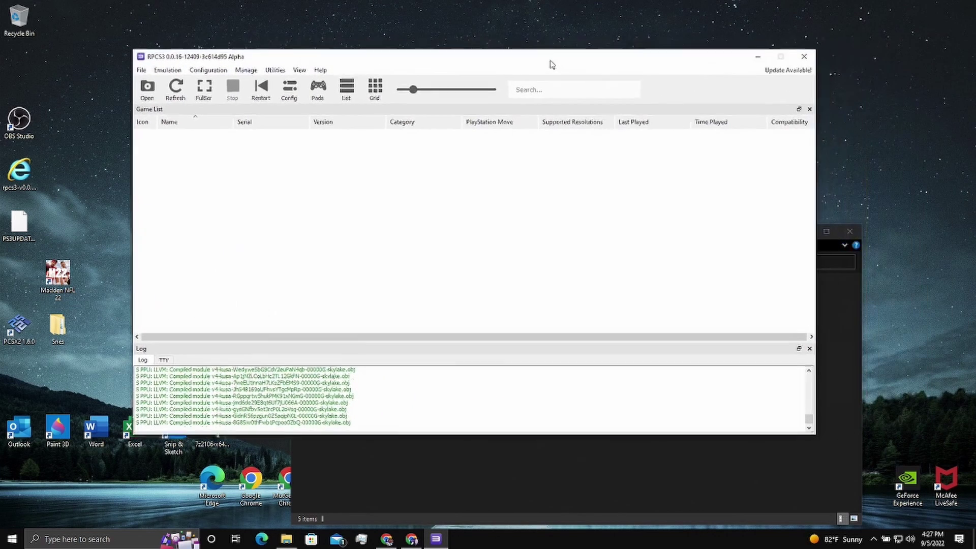
pyautogui.click(797, 60)
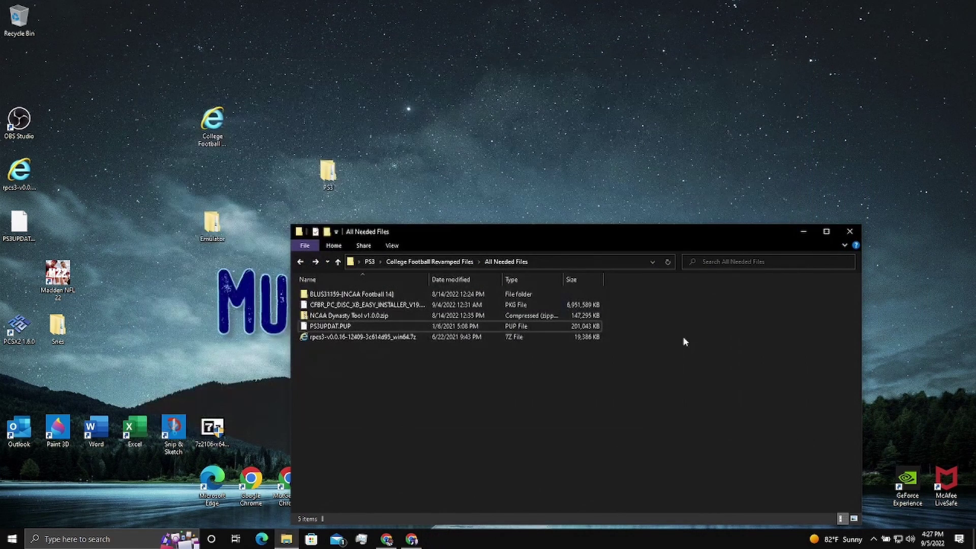
# Open the dev_hdd0 folder of the RPCS3 installation inside the desktop's Emulator folder in a maximized window.
pyautogui.doubleClick(216, 225)
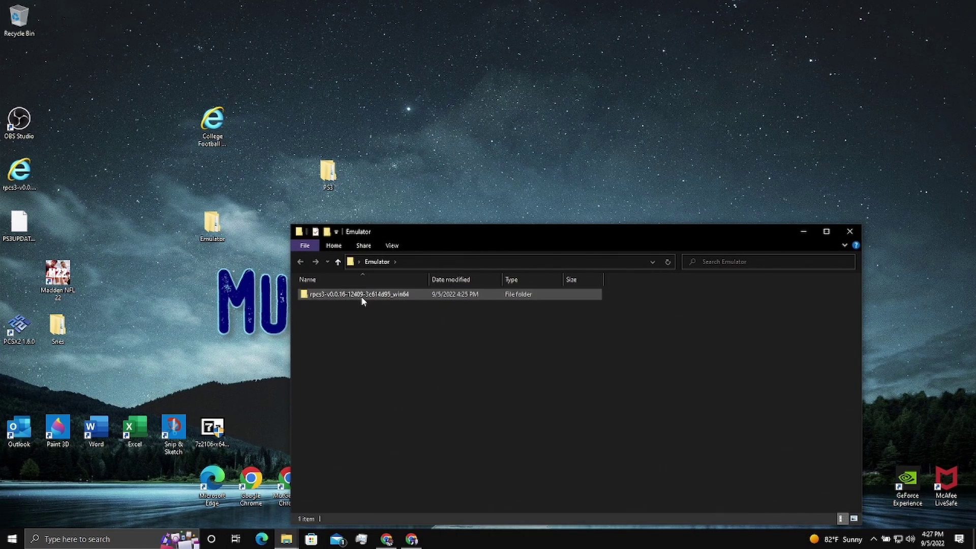
pyautogui.doubleClick(363, 297)
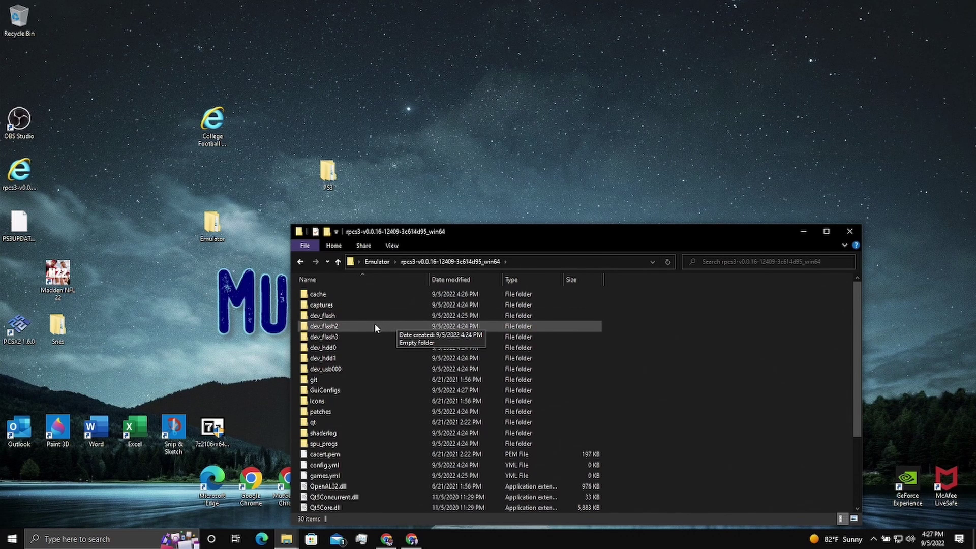
pyautogui.click(826, 231)
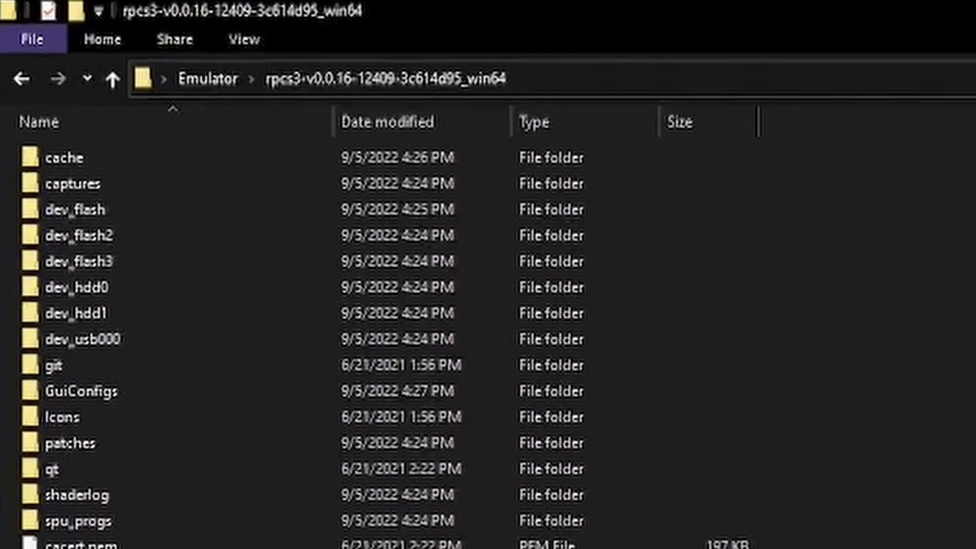
pyautogui.doubleClick(177, 294)
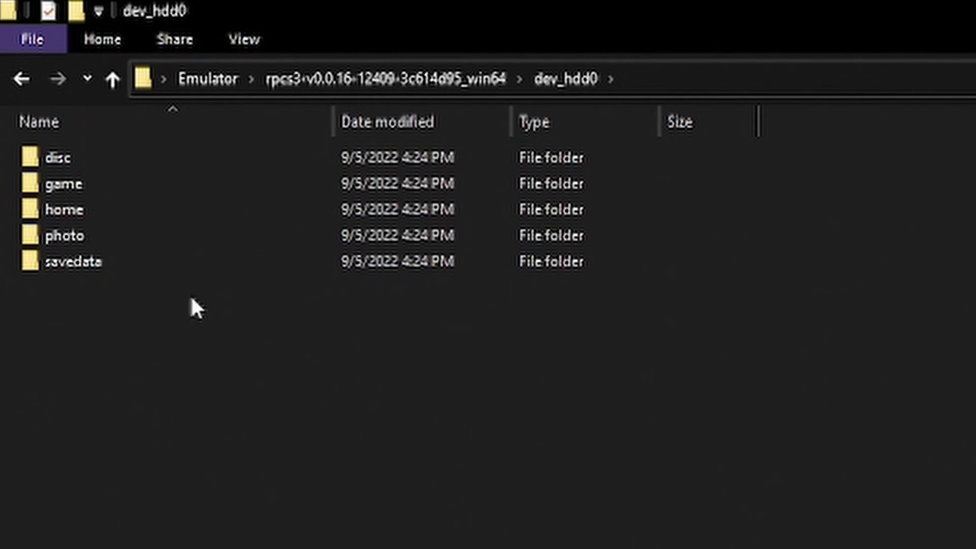
# Copy the BLUS31159-[NCAA Football 14] folder from All Needed Files into the disc folder of dev_hdd0 and check its contents.
pyautogui.doubleClick(87, 157)
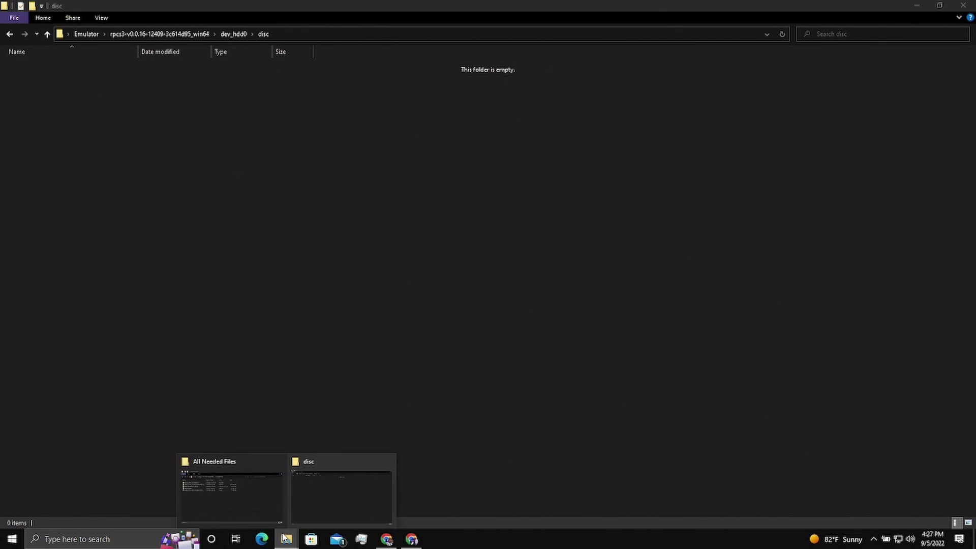
pyautogui.moveTo(286, 537)
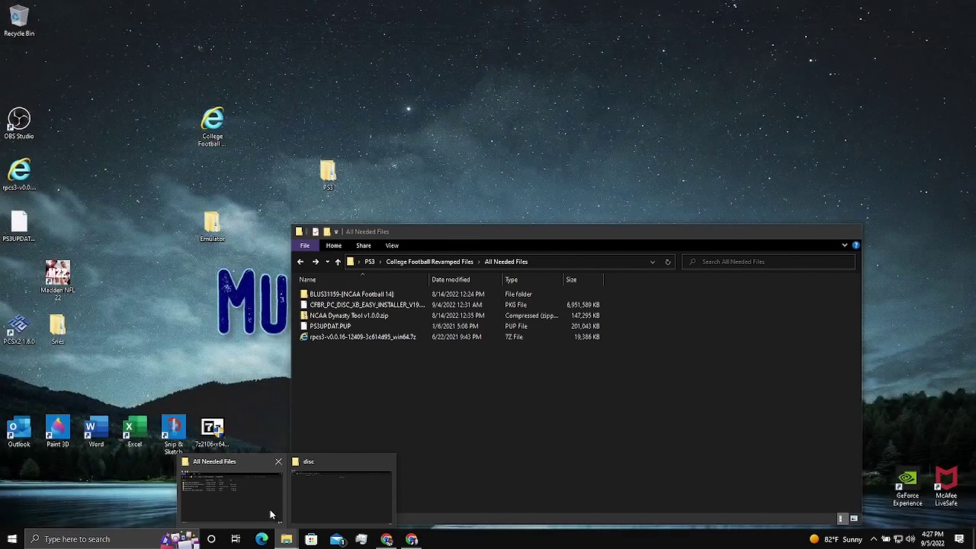
pyautogui.click(269, 508)
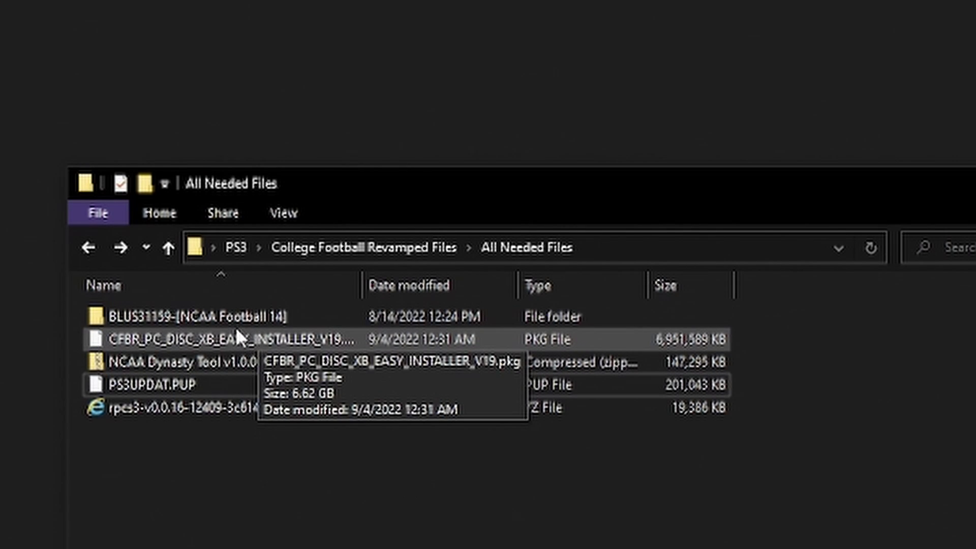
pyautogui.click(224, 316)
pyautogui.rightClick(223, 316)
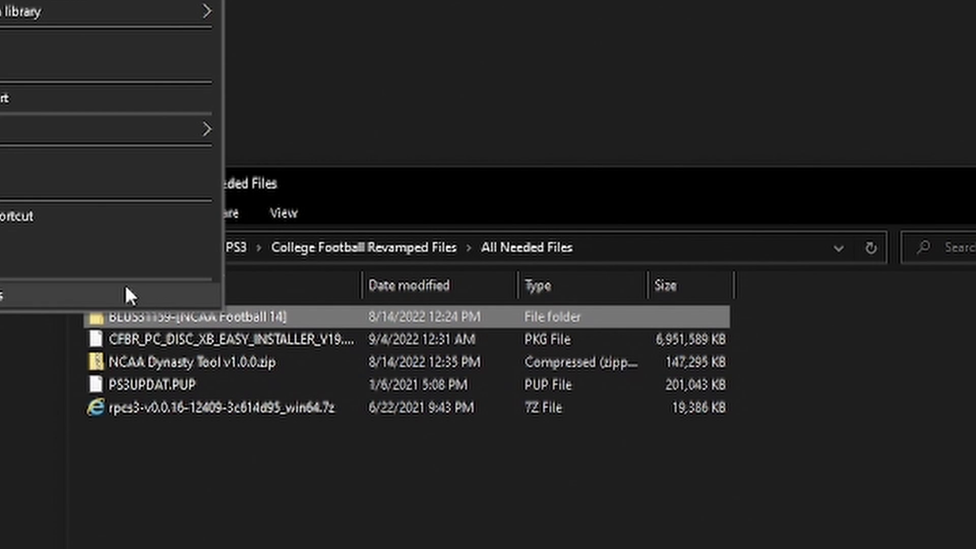
pyautogui.click(39, 188)
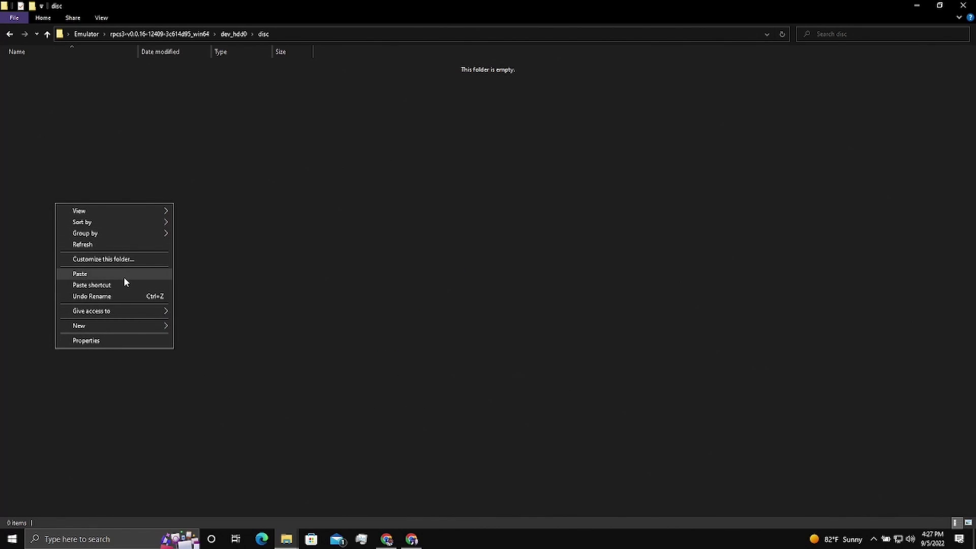
pyautogui.click(123, 277)
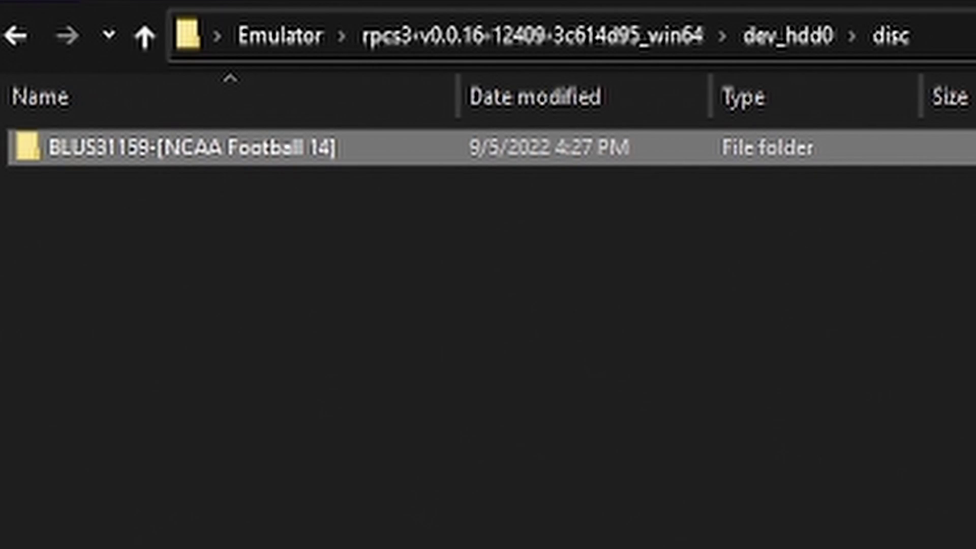
pyautogui.doubleClick(154, 155)
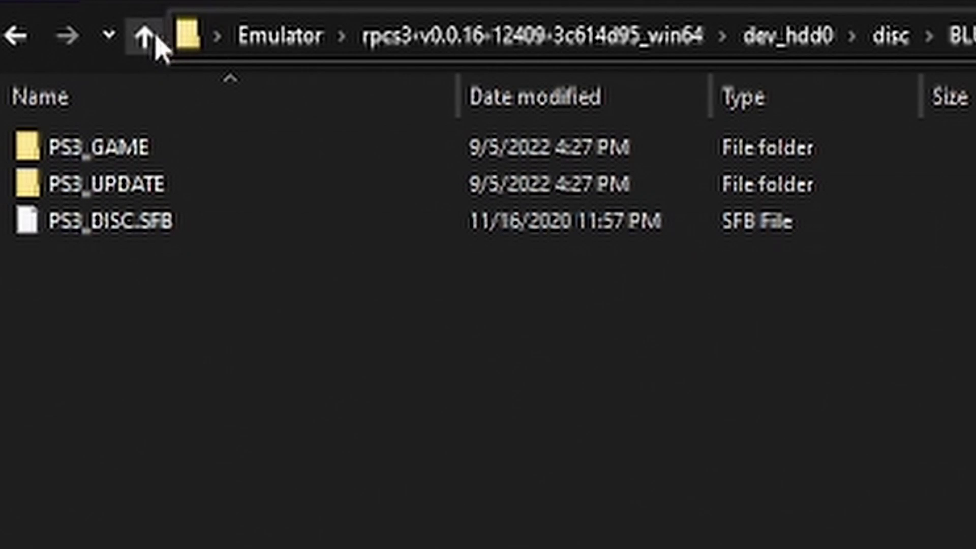
pyautogui.click(144, 35)
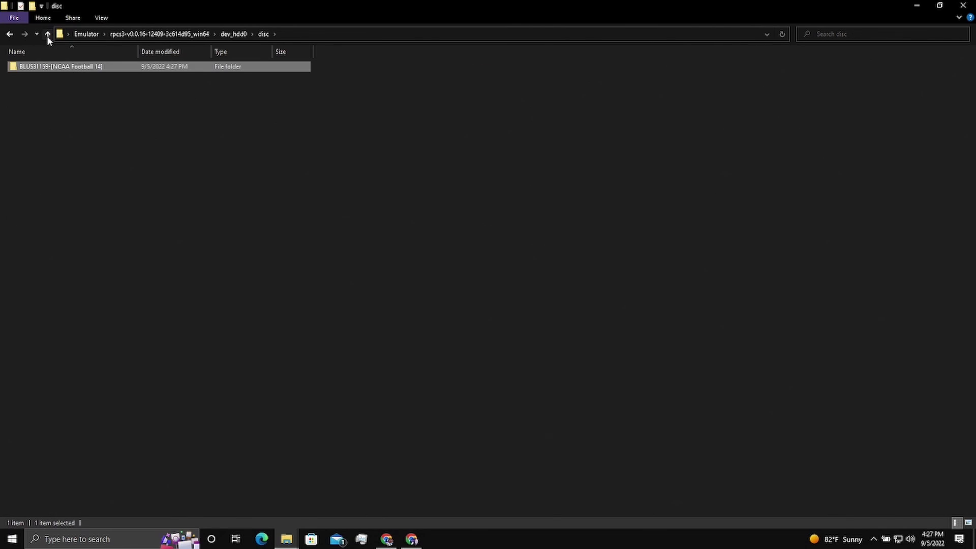
# Launch rpcs3.exe from the rpcs3-v0.0.16-12409-3c614d95_win64 folder without updating it, and enlarge the game list icons.
pyautogui.click(48, 35)
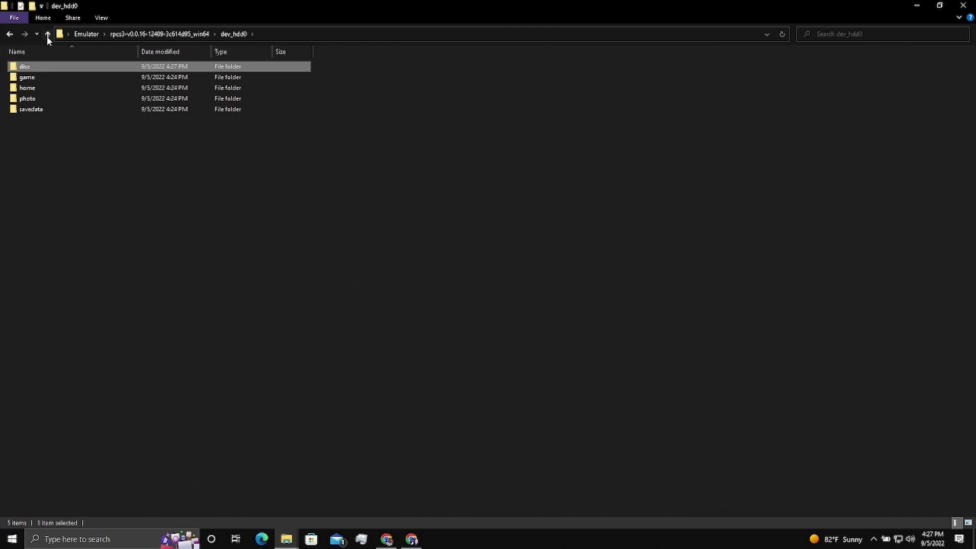
pyautogui.click(47, 35)
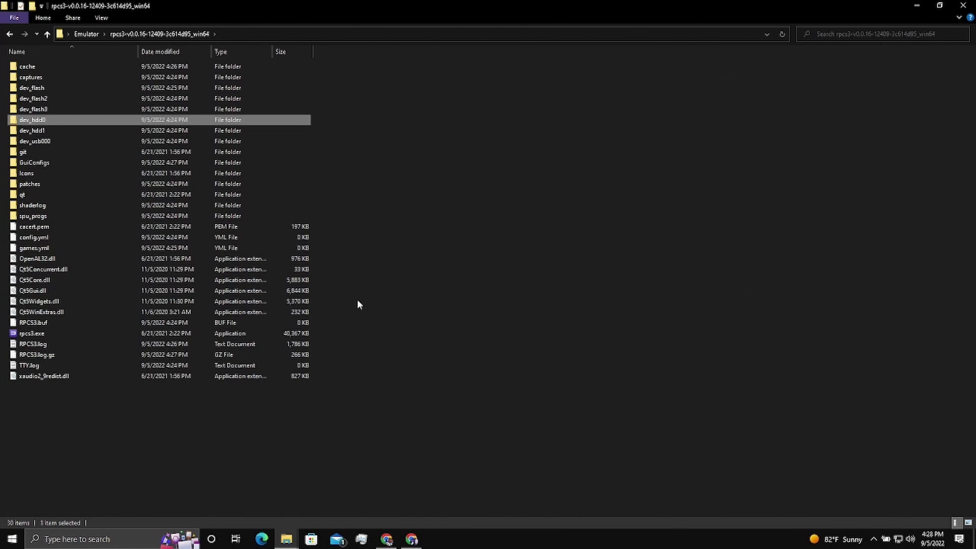
pyautogui.doubleClick(98, 333)
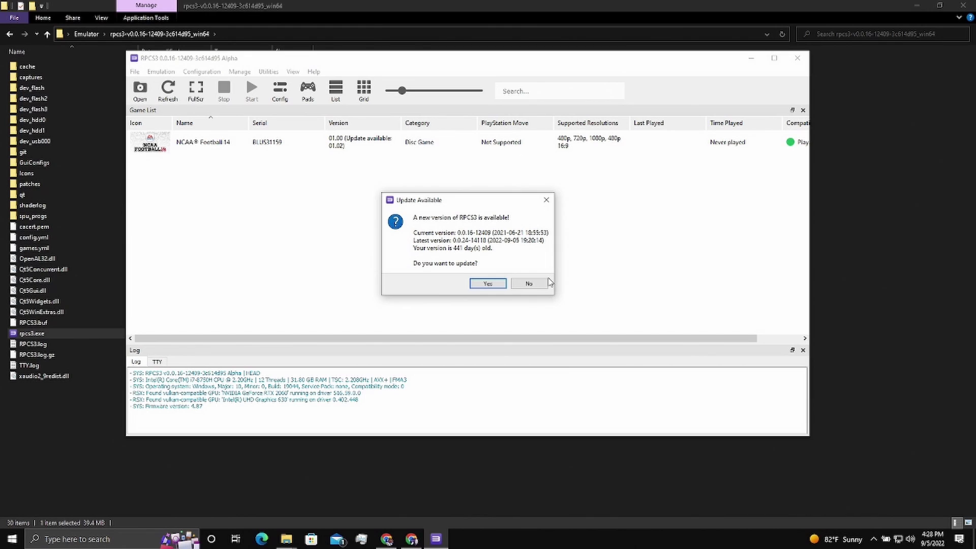
pyautogui.click(544, 283)
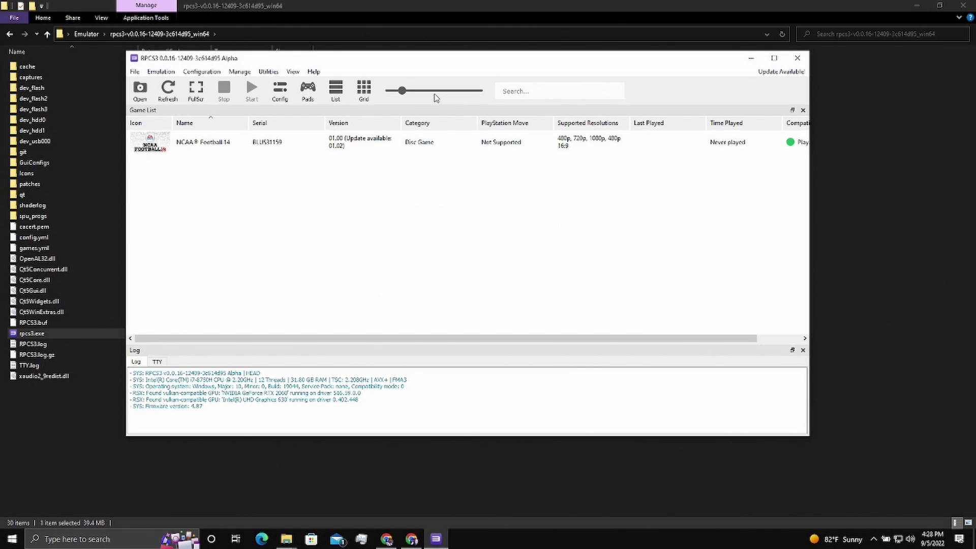
pyautogui.moveTo(408, 95); pyautogui.dragTo(445, 98)
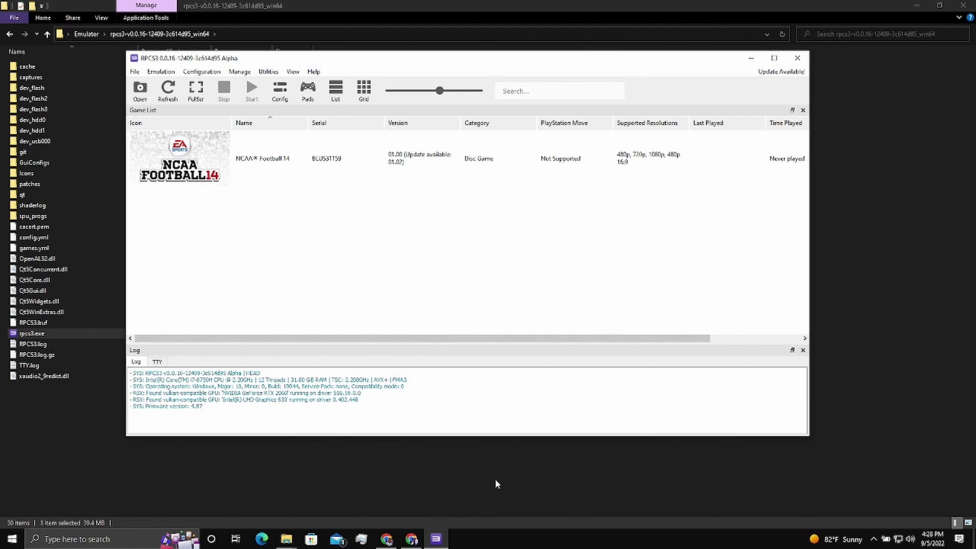
# Install the CFBR_PC_DISC_XB_EASY_INSTALLER_V19.pkg package from All Needed Files into RPCS3 and maximize the emulator window.
pyautogui.click(288, 540)
pyautogui.click(271, 514)
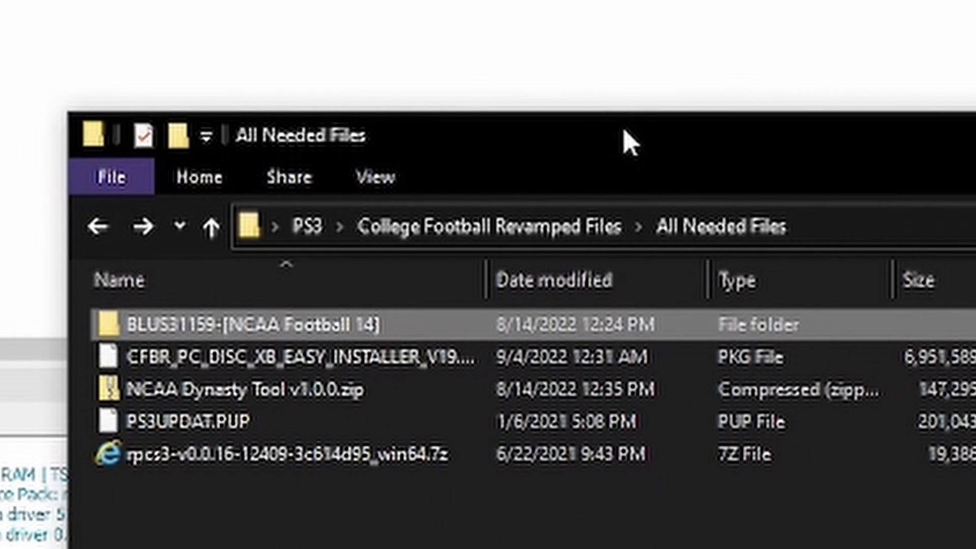
pyautogui.click(320, 366)
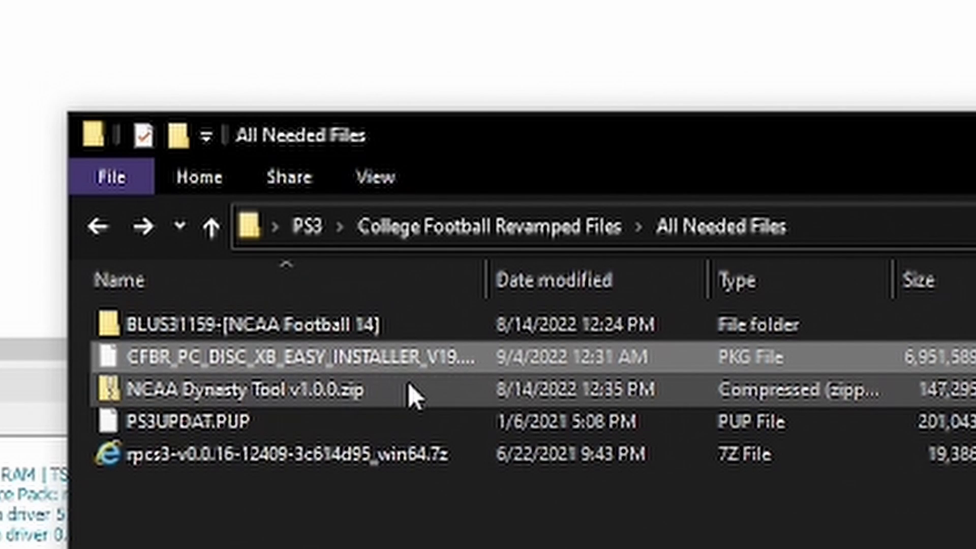
pyautogui.moveTo(369, 363); pyautogui.dragTo(26, 317)
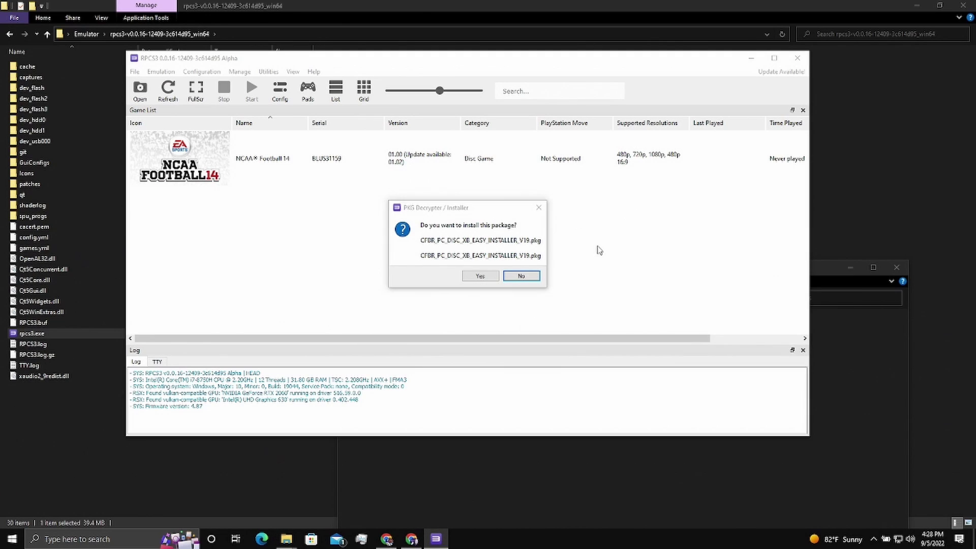
pyautogui.click(479, 276)
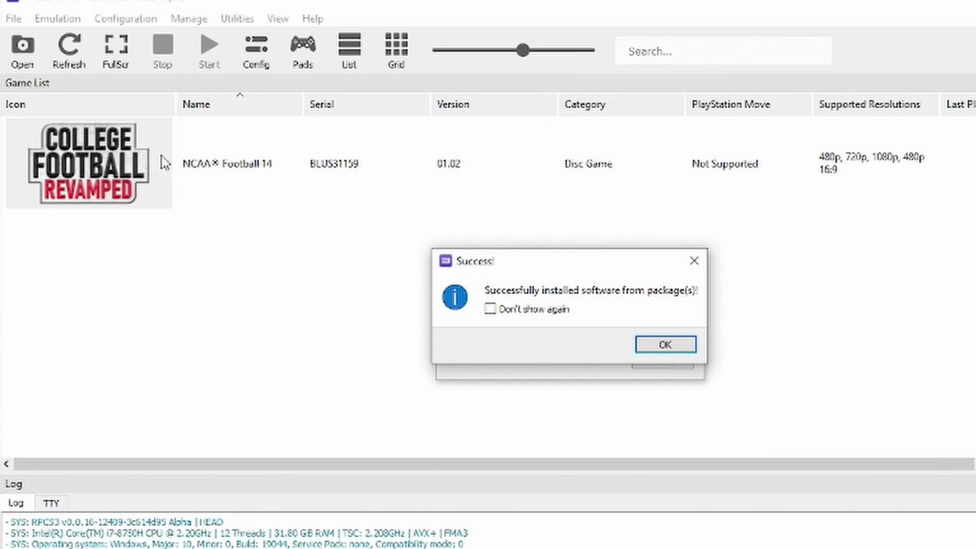
pyautogui.click(666, 343)
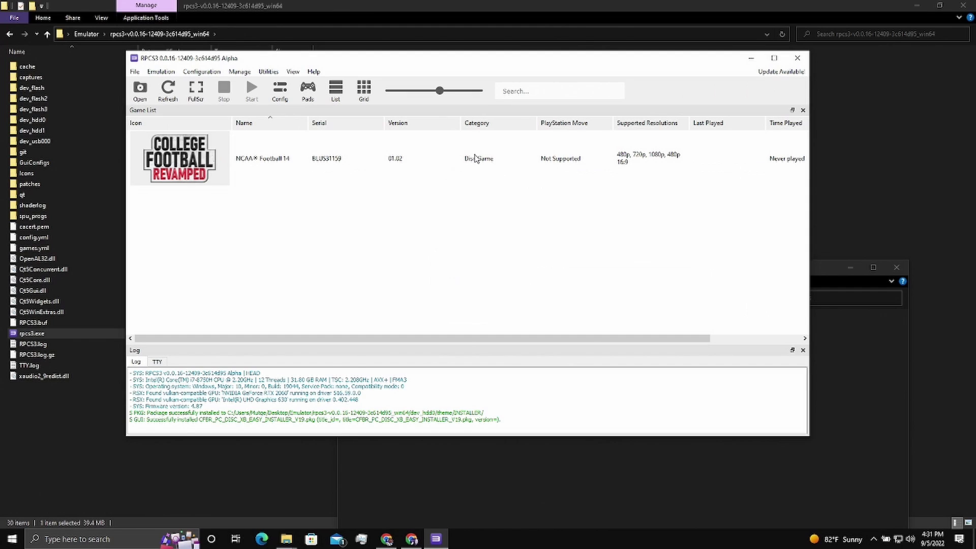
pyautogui.click(774, 58)
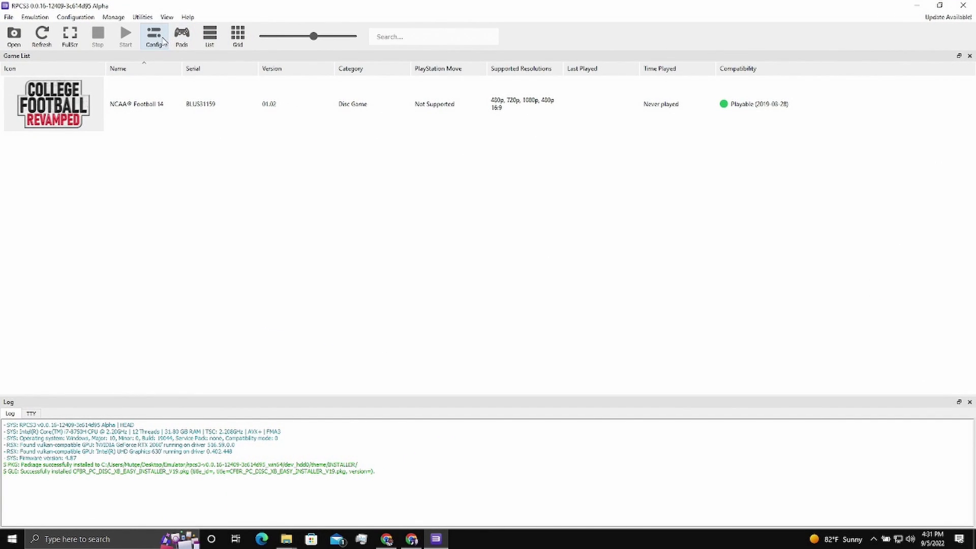
# Examine the input handlers available for Player 1 in the gamepad settings and close them without changes.
pyautogui.click(181, 36)
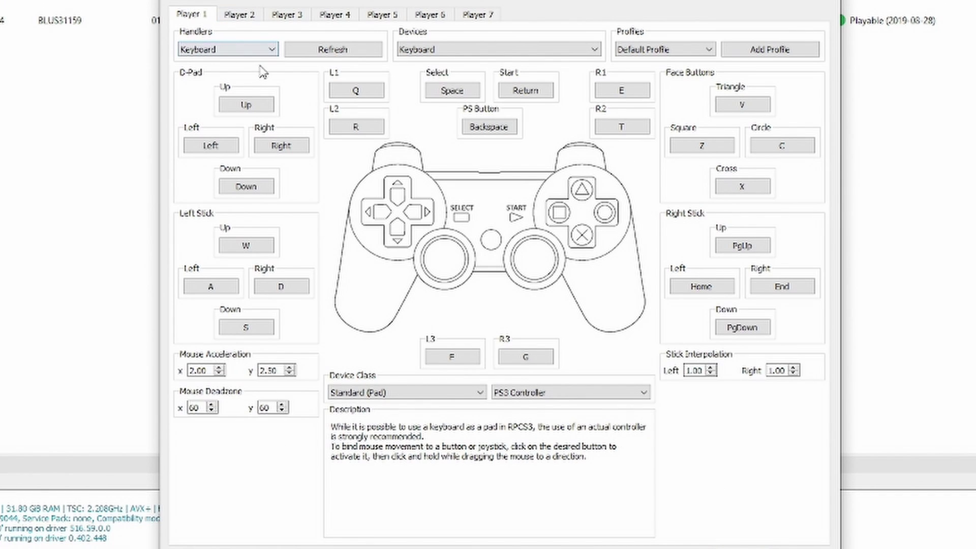
pyautogui.click(269, 49)
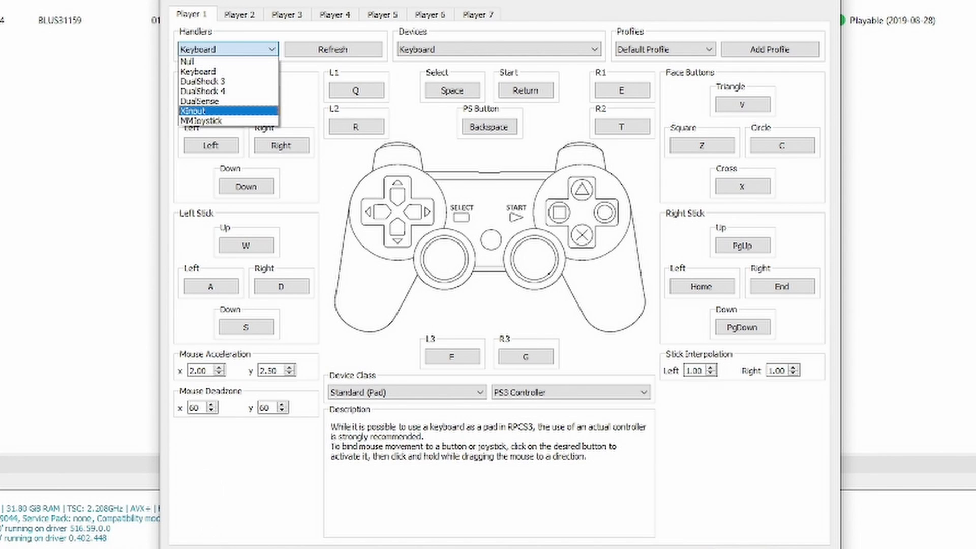
pyautogui.press('Escape')
pyautogui.hotkey('alt', 'Tab')
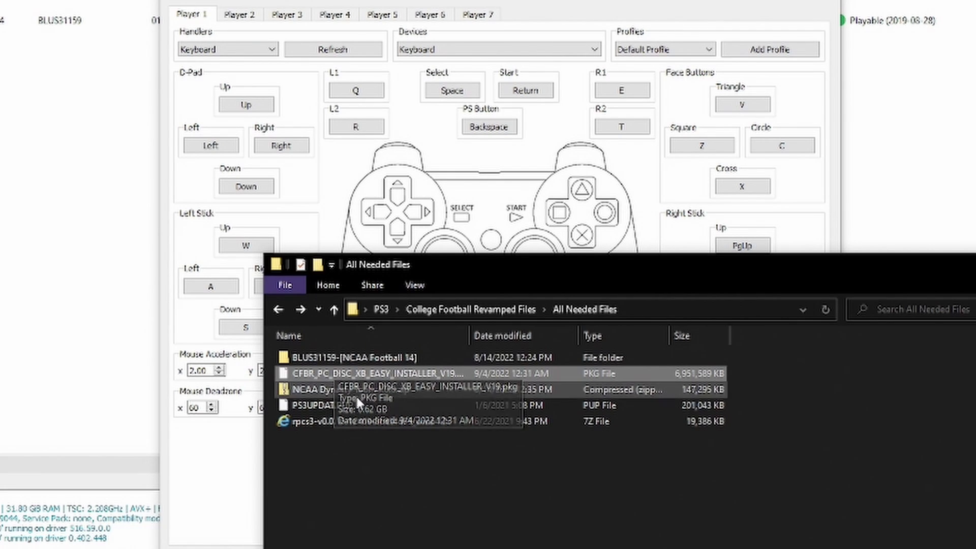
pyautogui.click(96, 388)
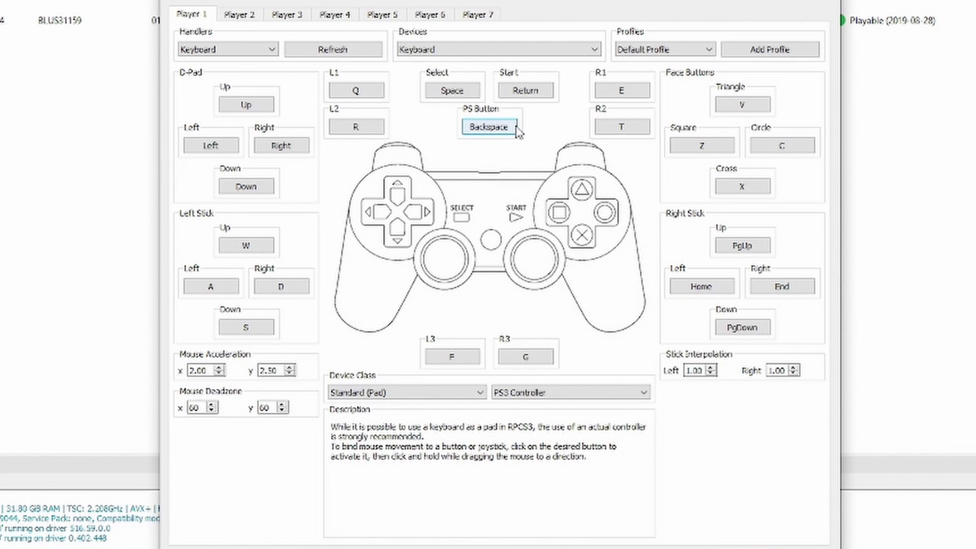
pyautogui.click(268, 51)
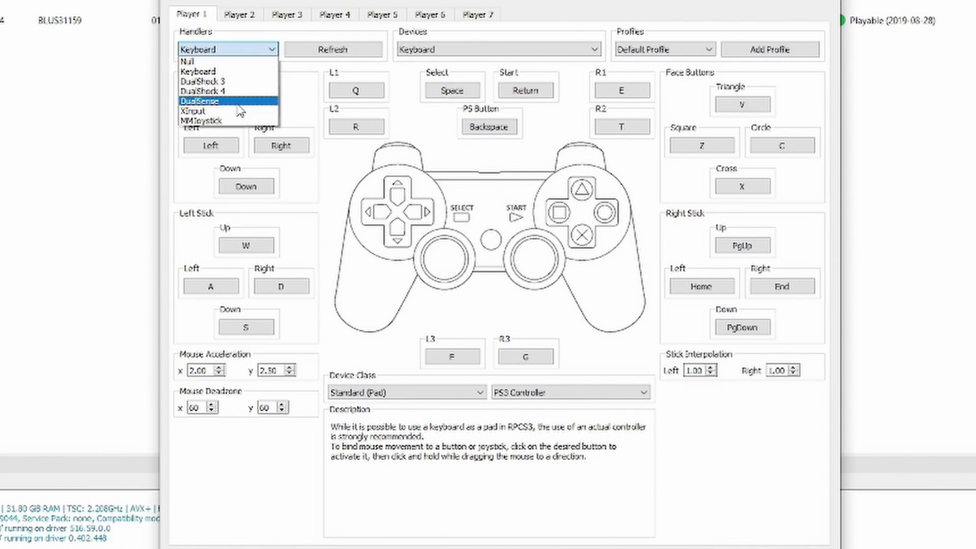
pyautogui.click(270, 49)
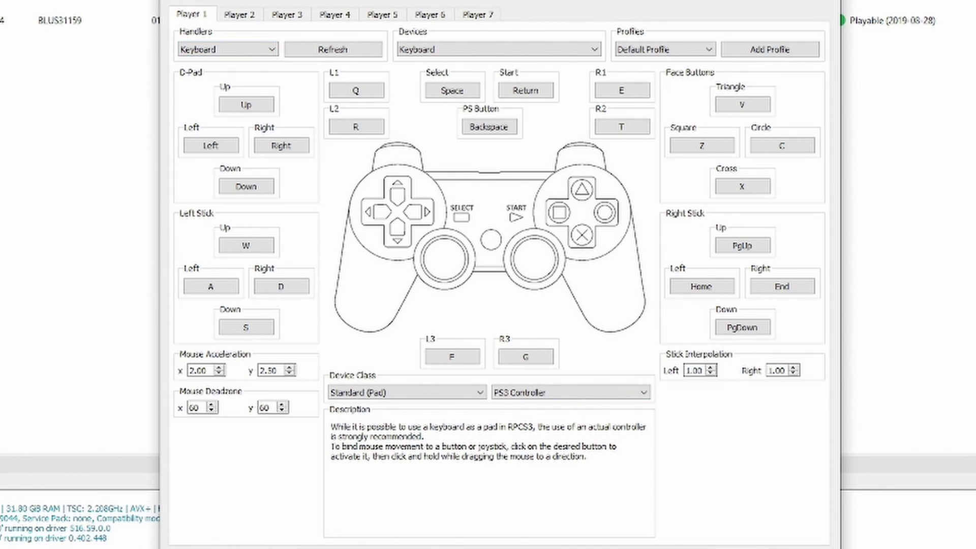
pyautogui.press('Escape')
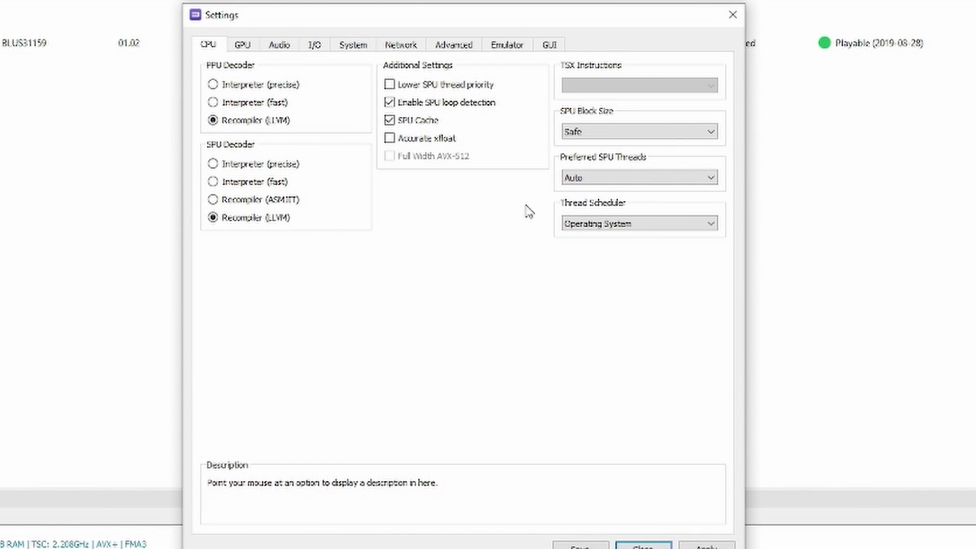
# In the GPU settings, set the resolution scale to 300% (3840x2160), choose the Legacy (single threaded) shader mode and enable Write Color Buffers.
pyautogui.click(243, 45)
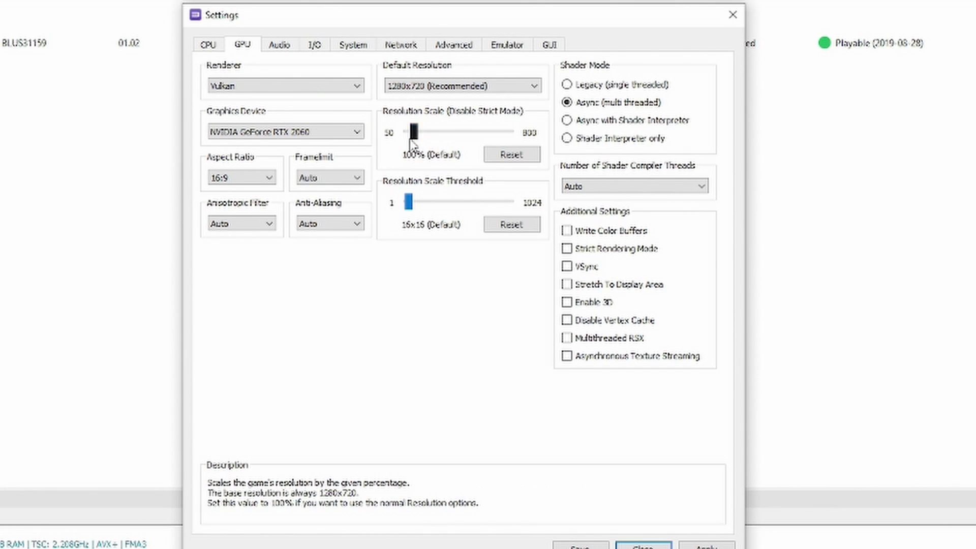
pyautogui.moveTo(411, 142); pyautogui.dragTo(424, 142)
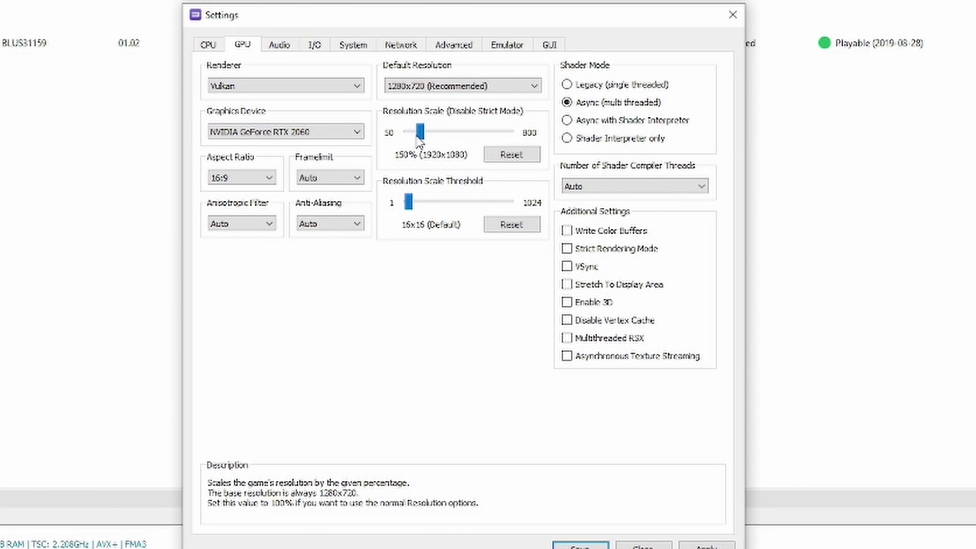
pyautogui.moveTo(420, 142); pyautogui.dragTo(439, 145)
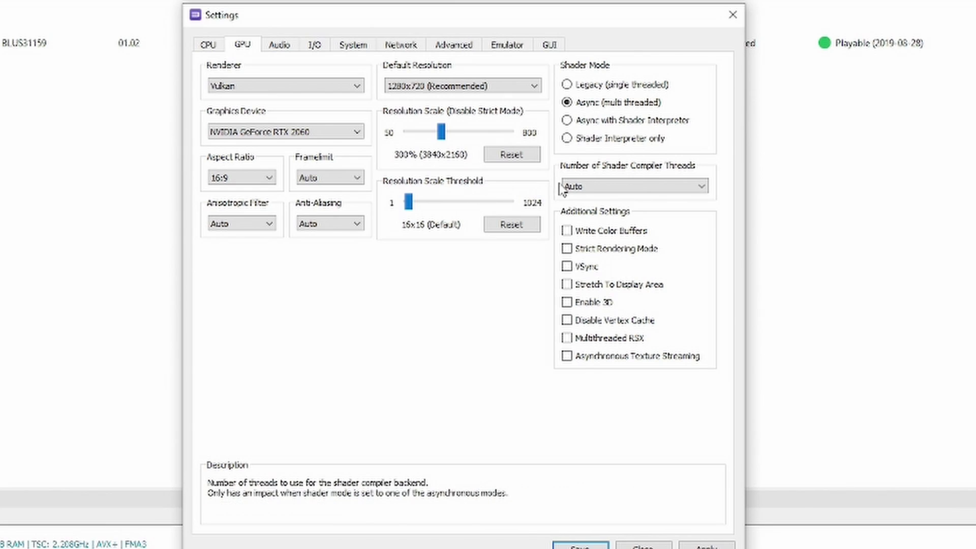
pyautogui.click(568, 85)
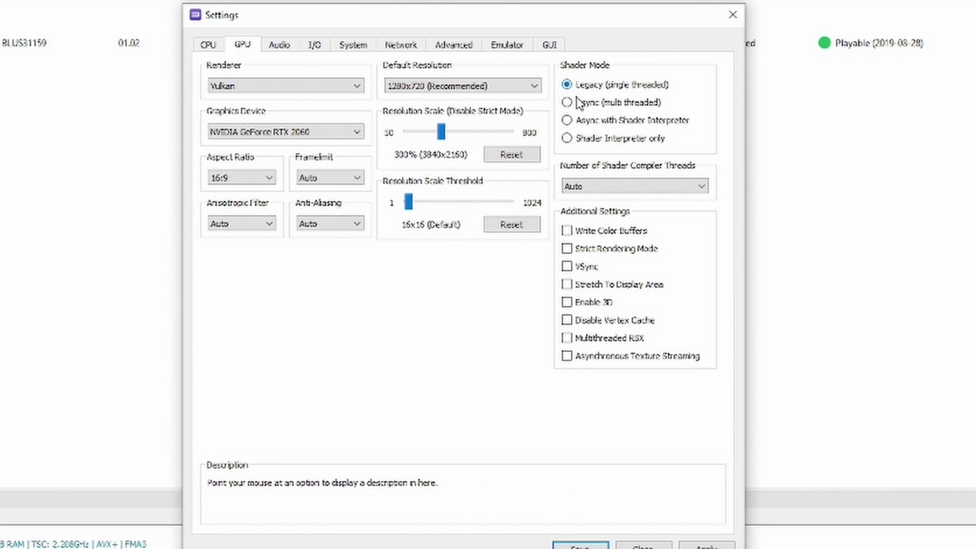
pyautogui.click(566, 232)
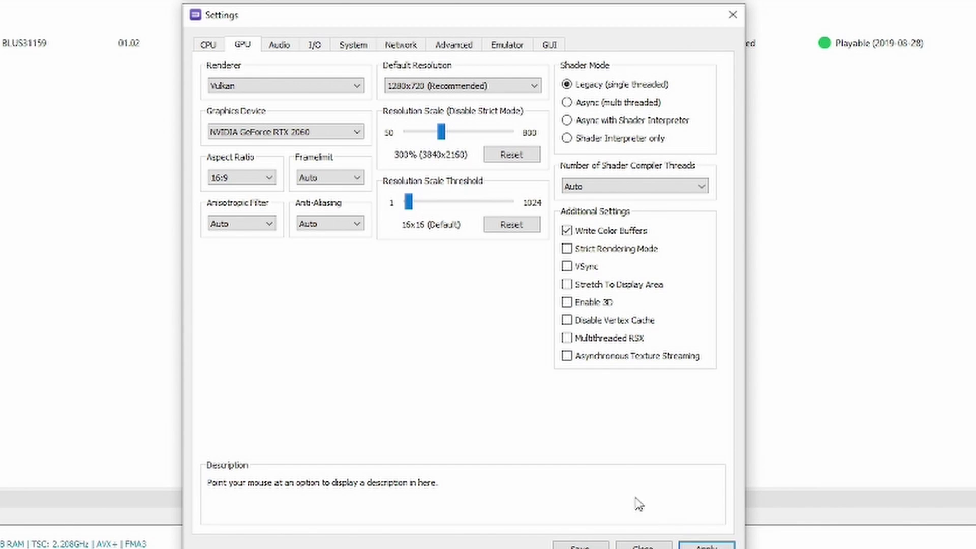
# In the Audio settings, set Audio Out to Disable Audio Output, then apply and save the configuration.
pyautogui.moveTo(315, 67)
pyautogui.click(279, 45)
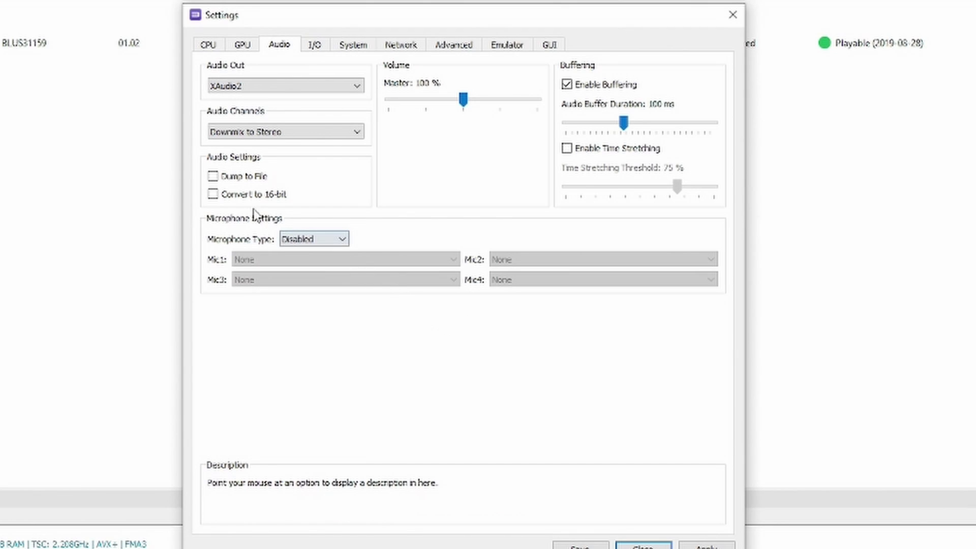
pyautogui.moveTo(287, 199)
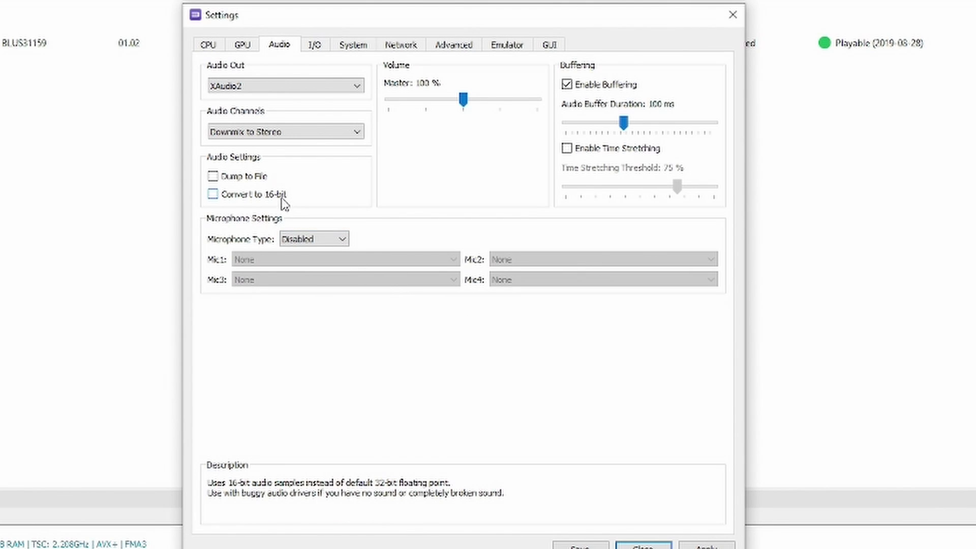
pyautogui.moveTo(282, 174)
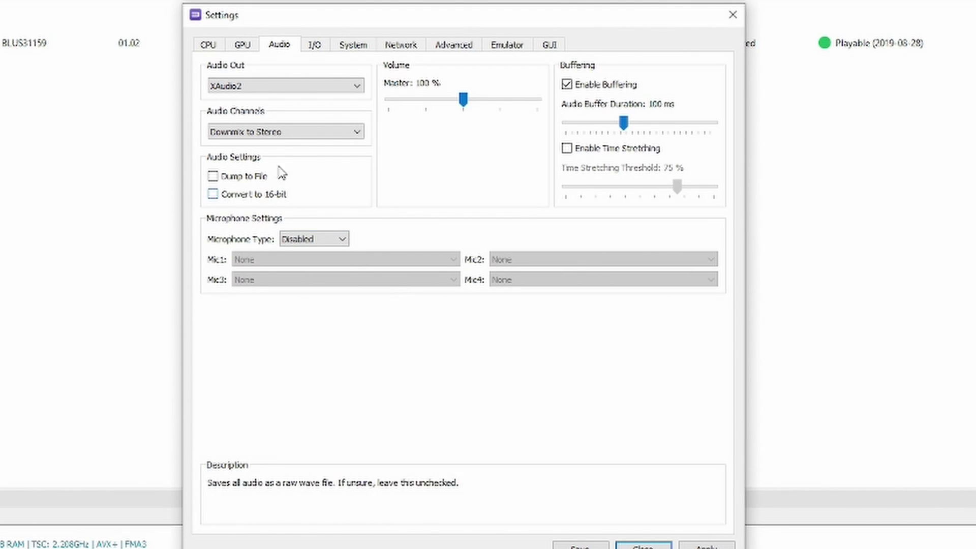
pyautogui.click(355, 89)
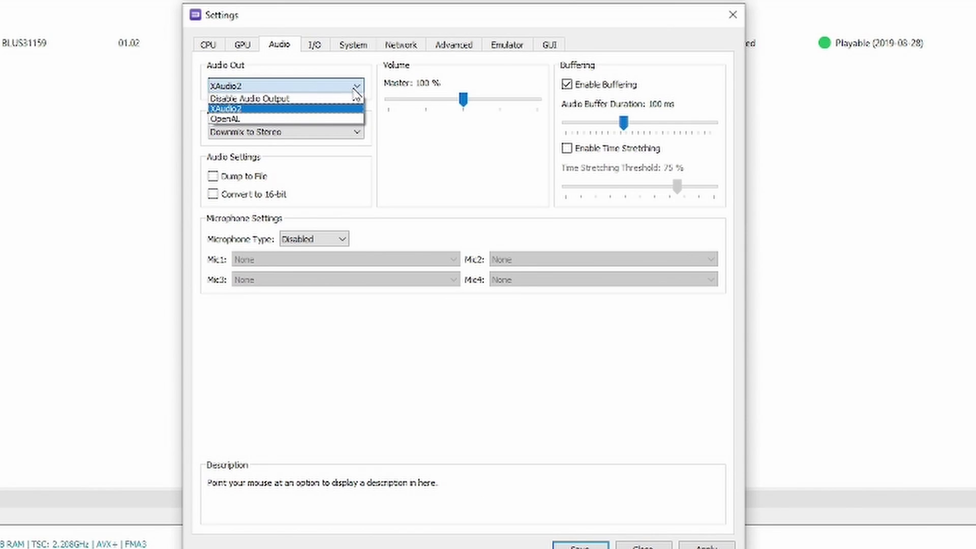
pyautogui.click(315, 99)
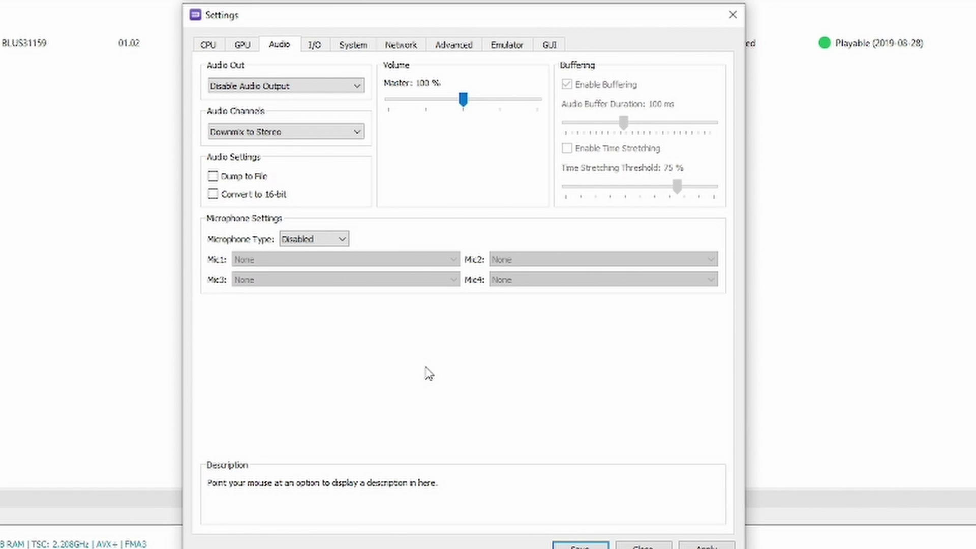
pyautogui.click(725, 544)
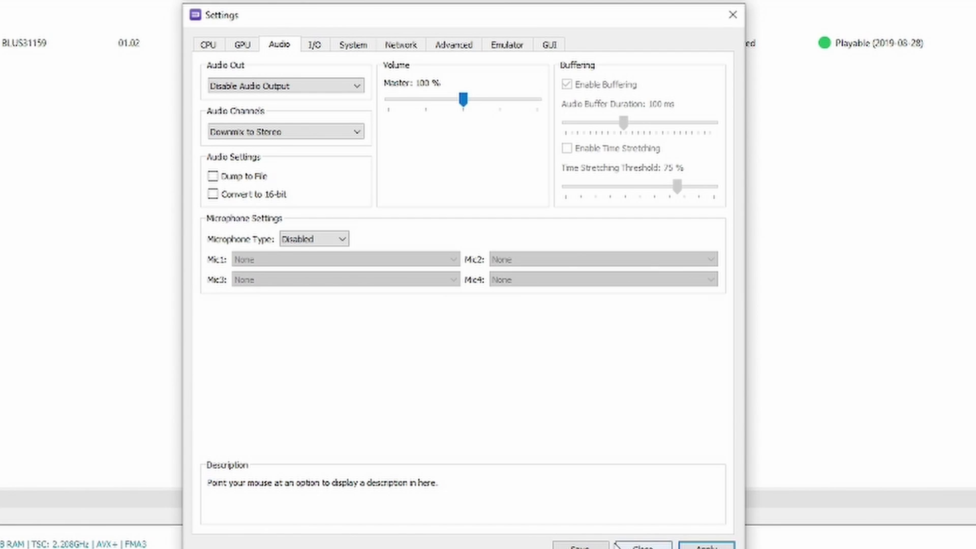
pyautogui.click(580, 545)
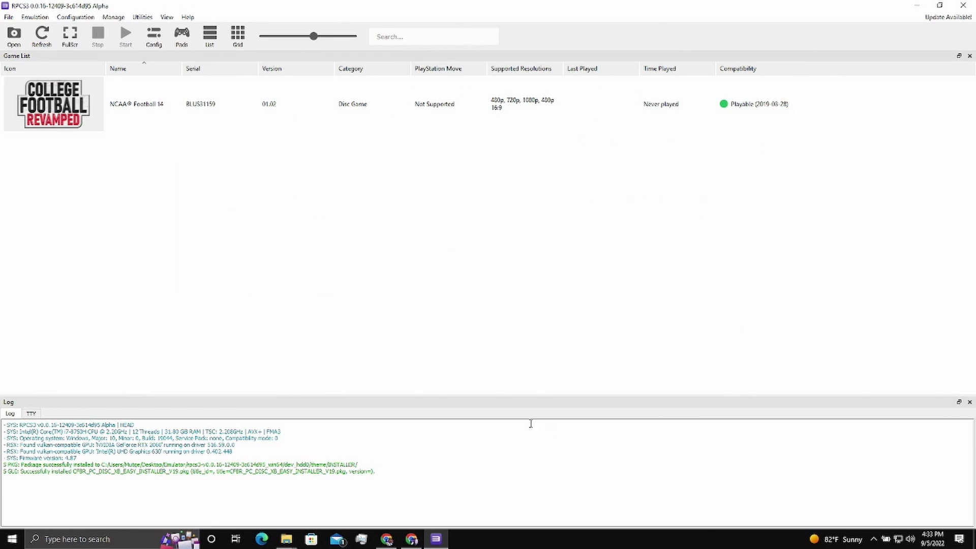
# Boot NCAA Football 14 from the game list and start a CPU vs CPU exhibition game with Minnesota away at Iowa.
pyautogui.rightClick(64, 113)
pyautogui.click(76, 120)
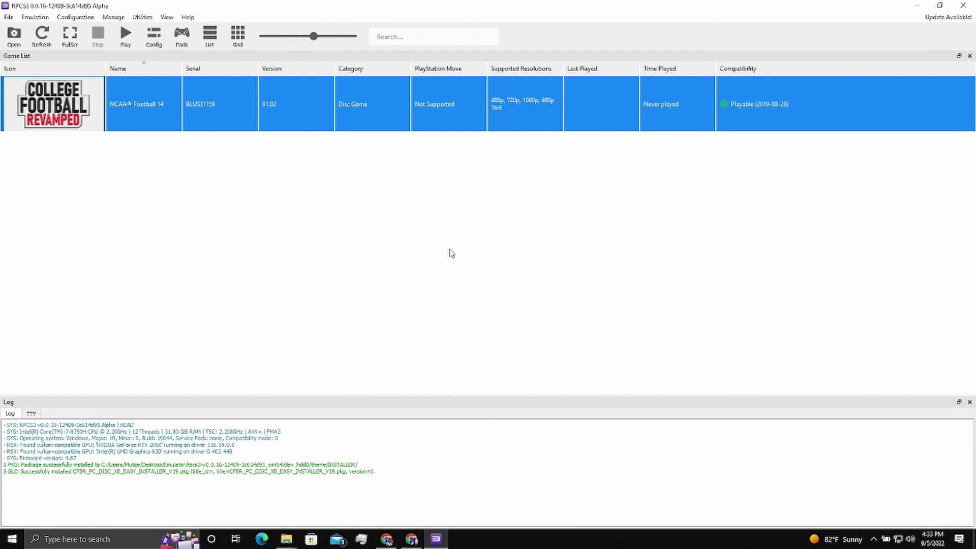
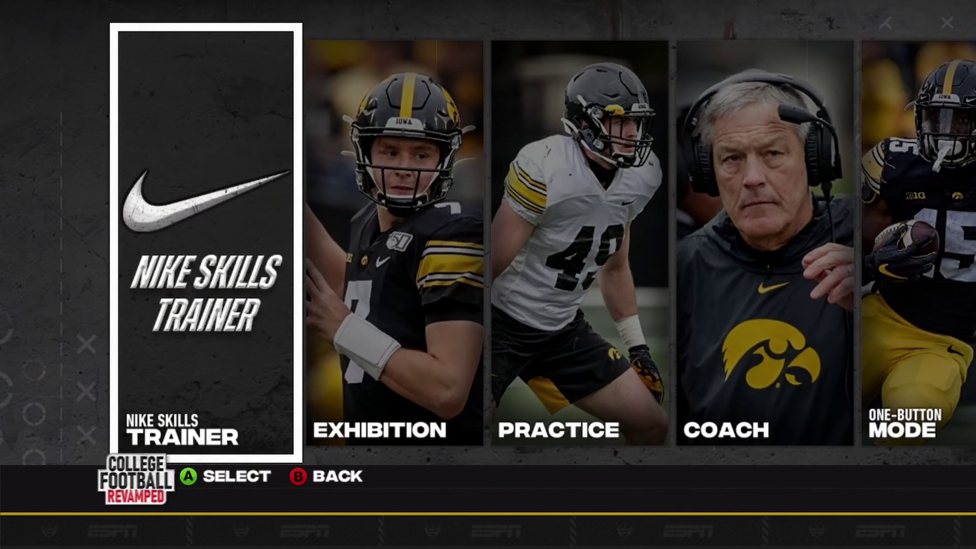
pyautogui.press('Right')
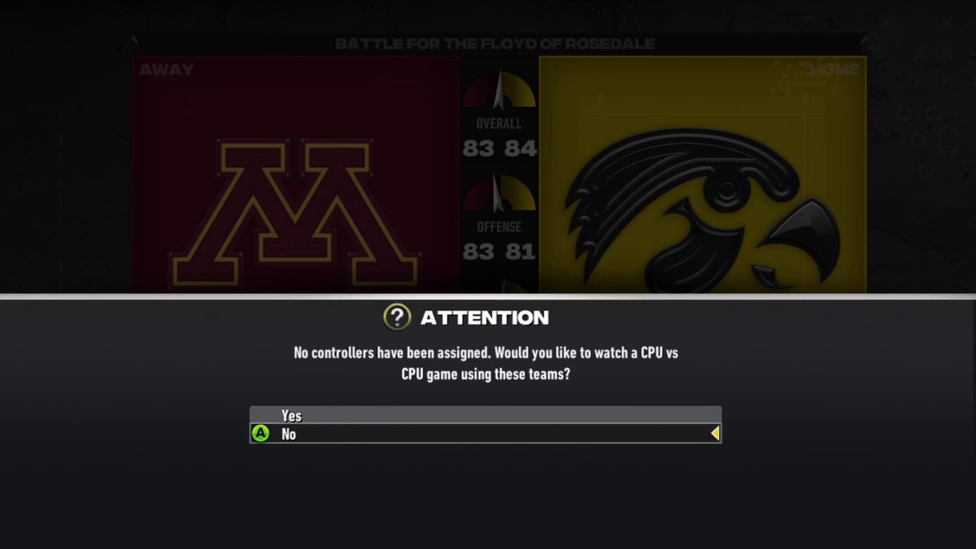
pyautogui.press('Up')
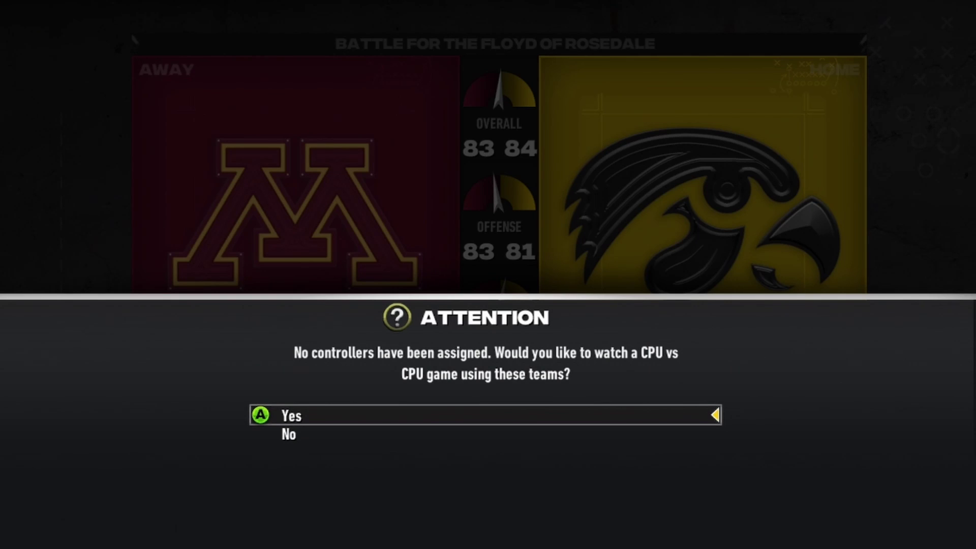
pyautogui.press('Return')
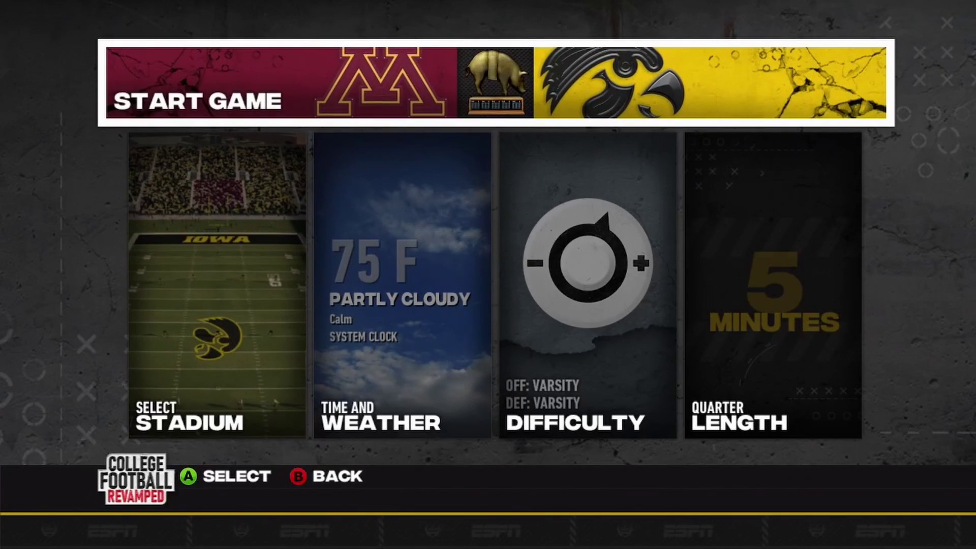
pyautogui.press('Return')
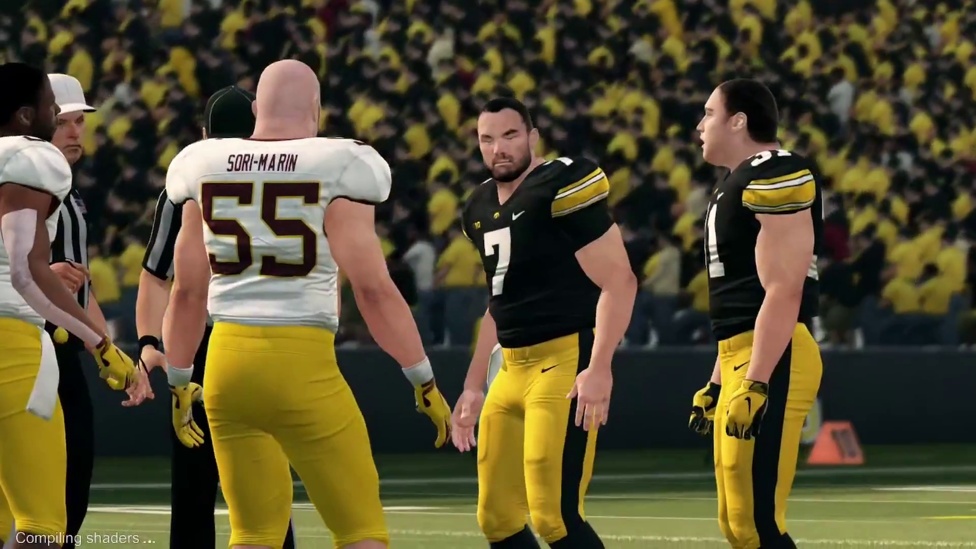
# Choose Tails for the Minnesota Golden Gophers' coin toss and pick the "Defend >>" side.
pyautogui.press('Down')
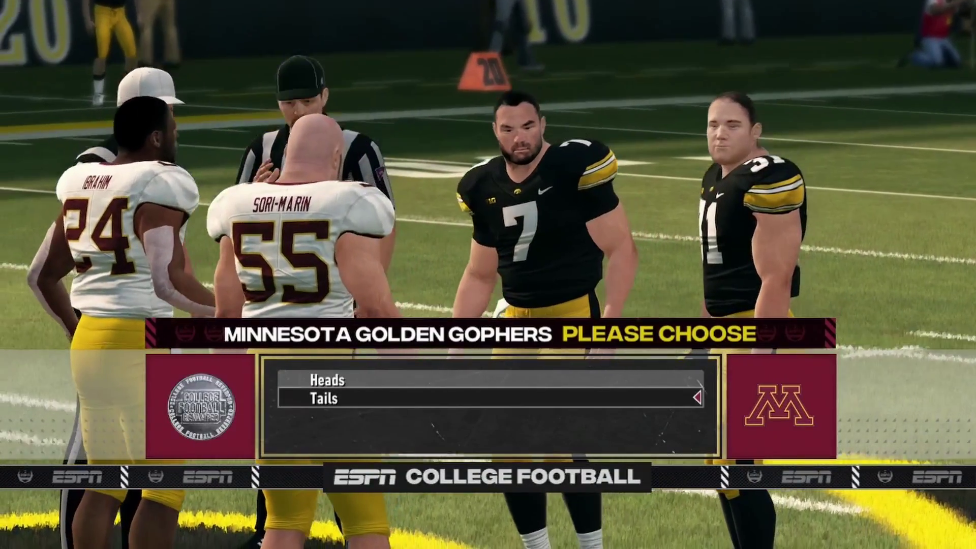
pyautogui.press('Return')
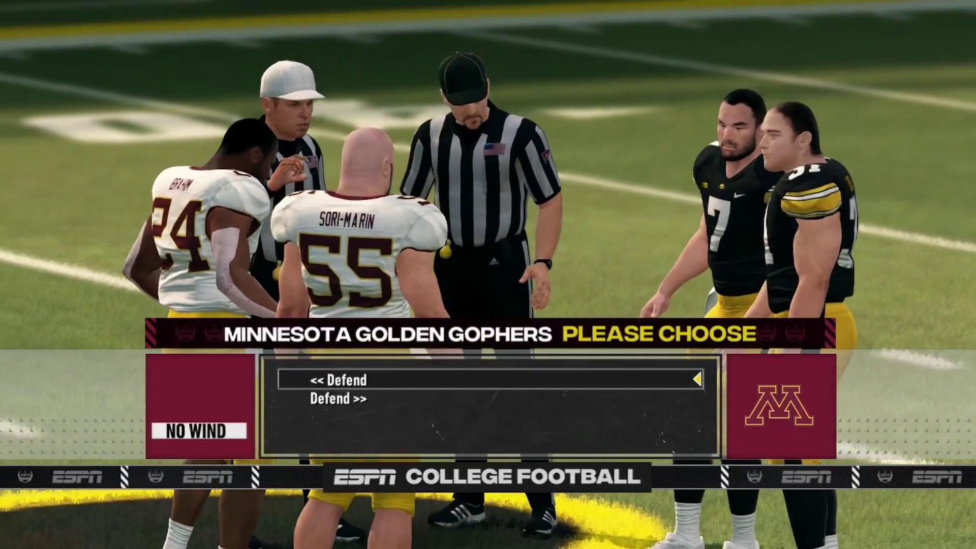
pyautogui.press('Down')
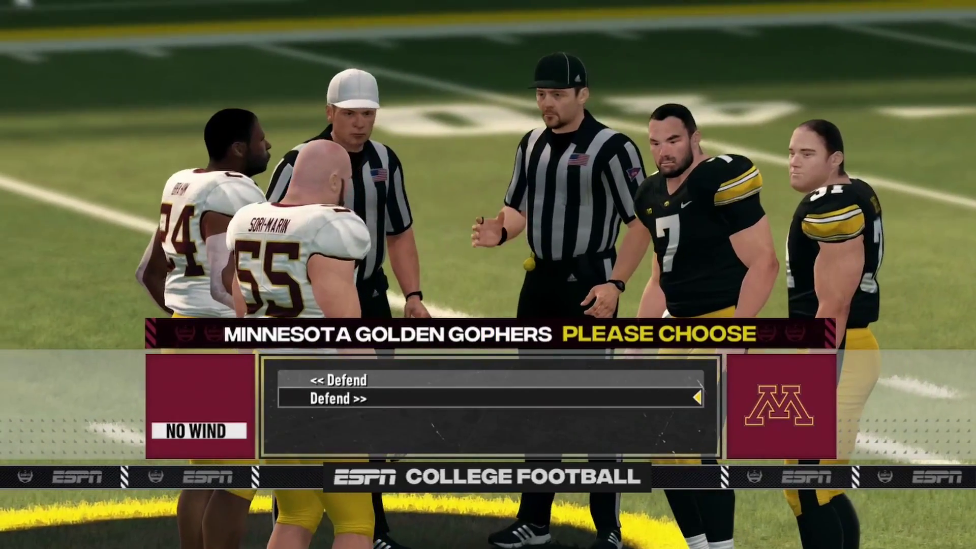
pyautogui.press('Return')
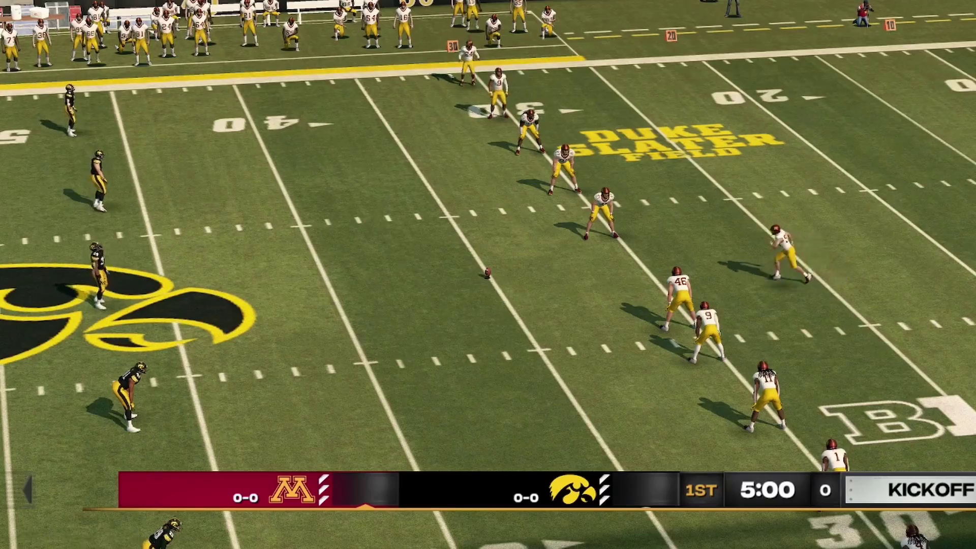